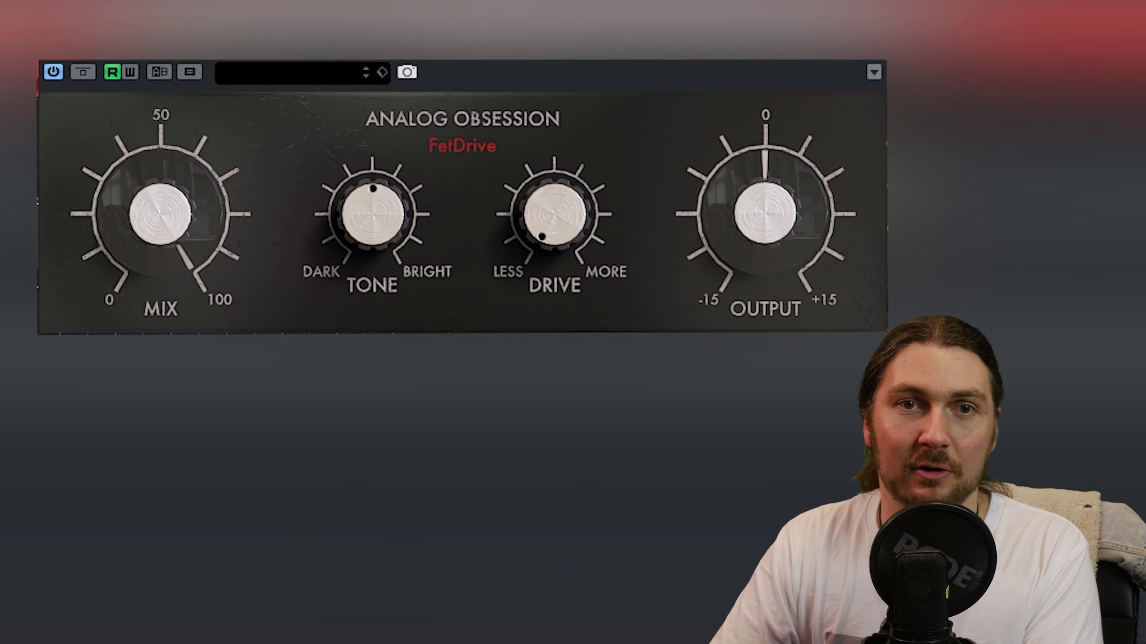
- A/B the FetDrive against the dry sound with Bypass, then push the drive to about 33 dB
mouse_move(578, 222)
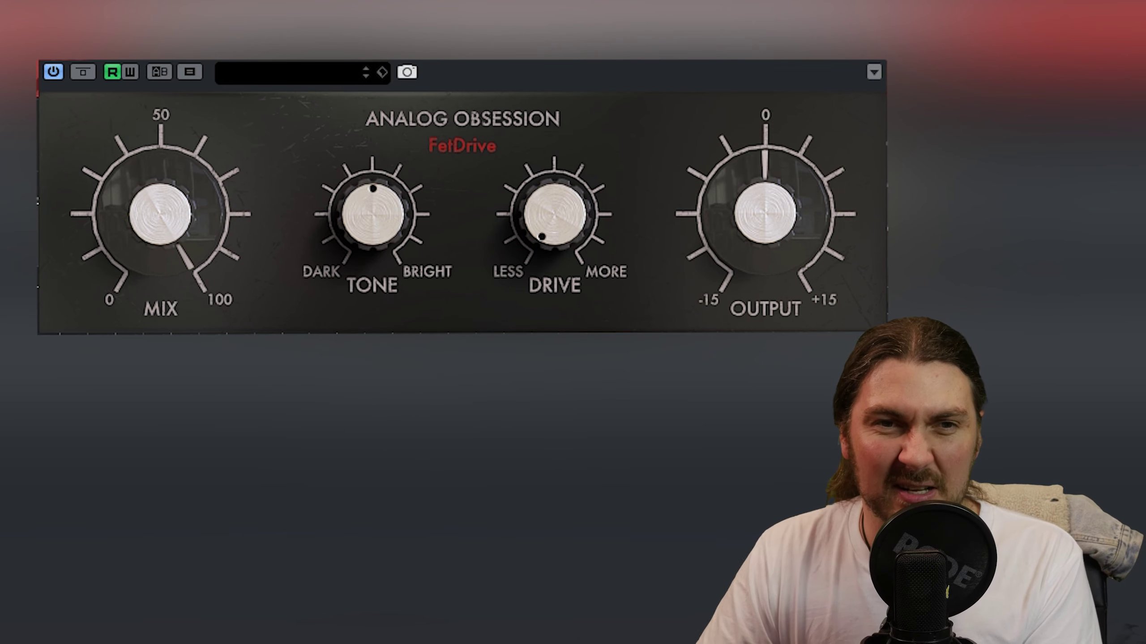
click(76, 74)
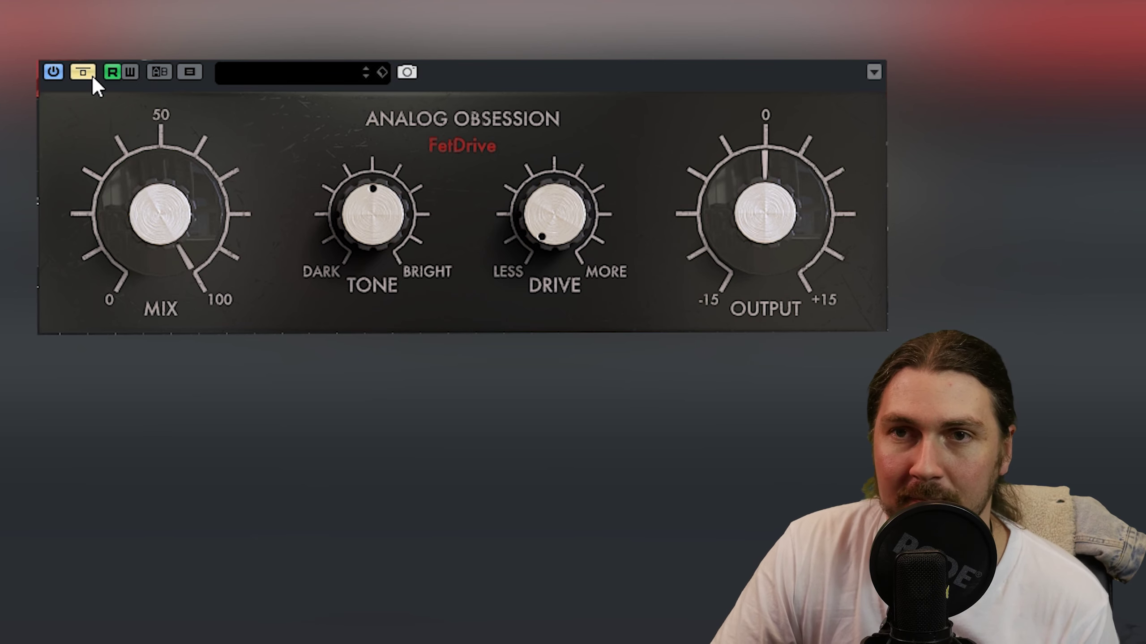
click(92, 75)
drag(533, 228, 557, 95)
- Sweep the tone bright, then settle it darker at about 36% and drive at 27 dB
mouse_move(378, 211)
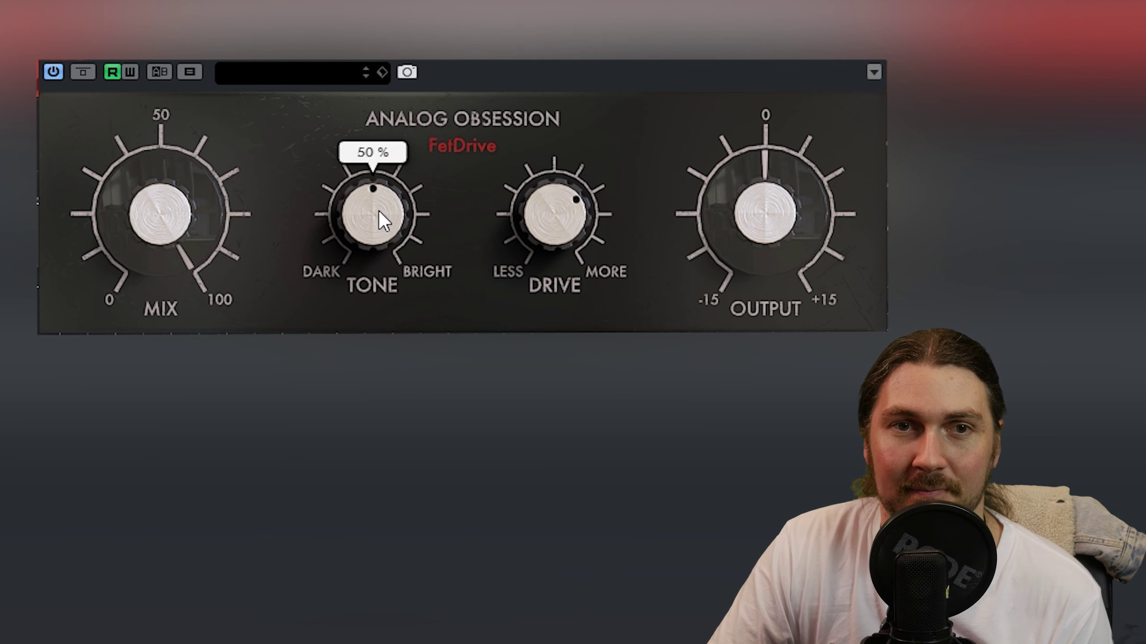
drag(396, 188, 372, 246)
drag(571, 251, 553, 310)
drag(713, 275, 721, 207)
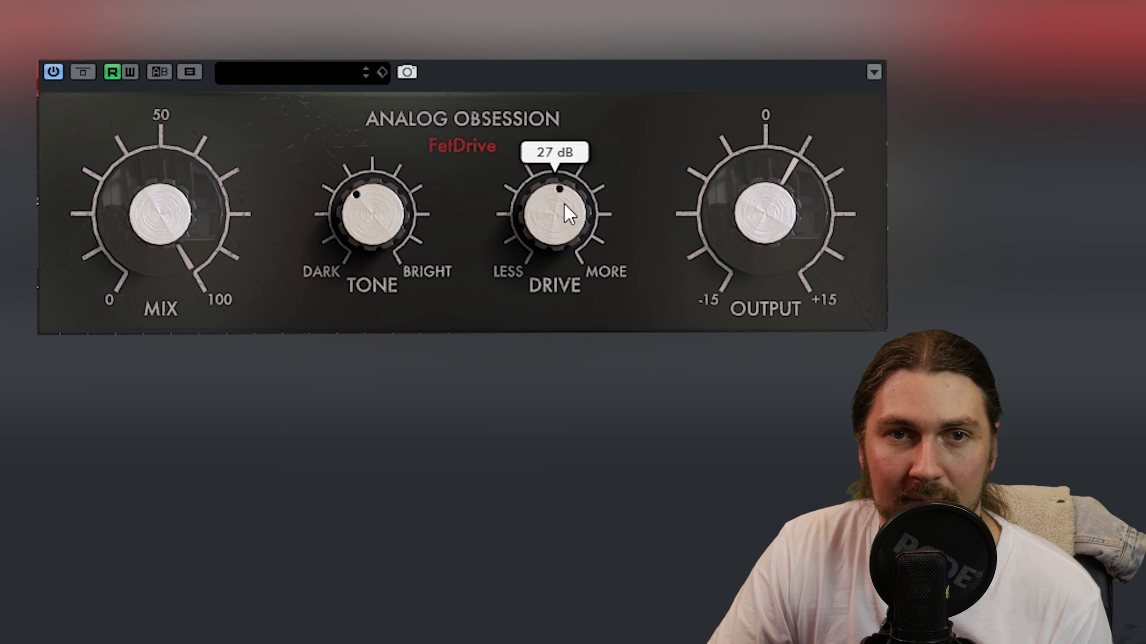
- Blend the mix down to 28%, A/B with Bypass, then set the mix to about 38%
drag(179, 263, 108, 192)
click(82, 73)
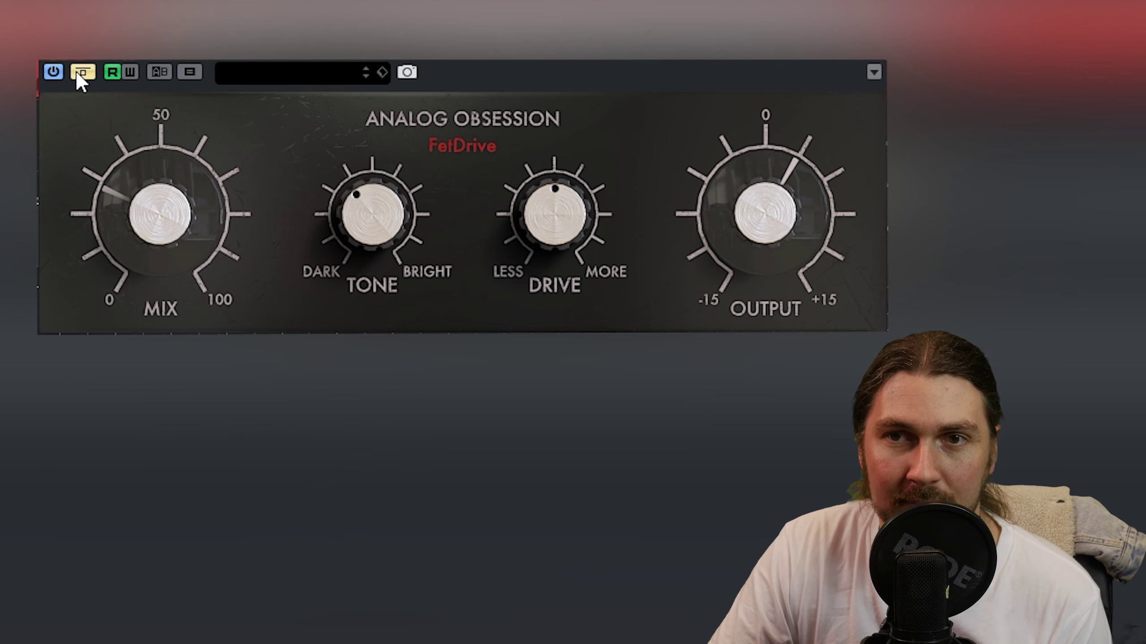
click(140, 171)
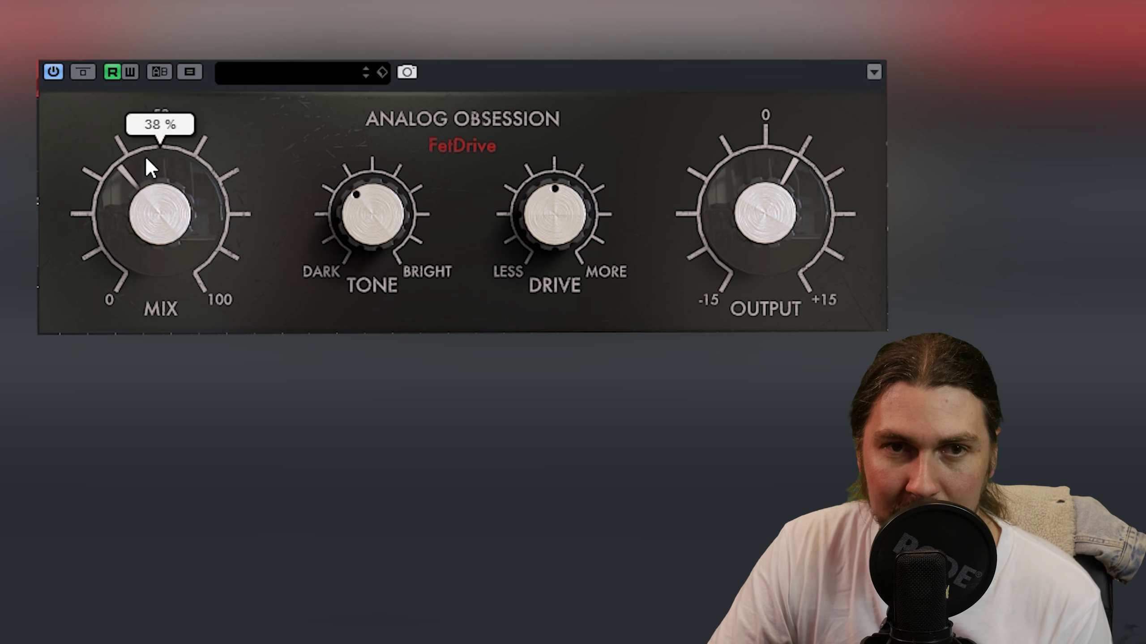
- Push the mix to 100% and reset the drive to about 13 dB
mouse_move(168, 235)
mouse_down()
mouse_move(197, 115)
mouse_move(174, 210)
mouse_move(179, 248)
mouse_up()
drag(81, 239, 91, 149)
click(558, 216)
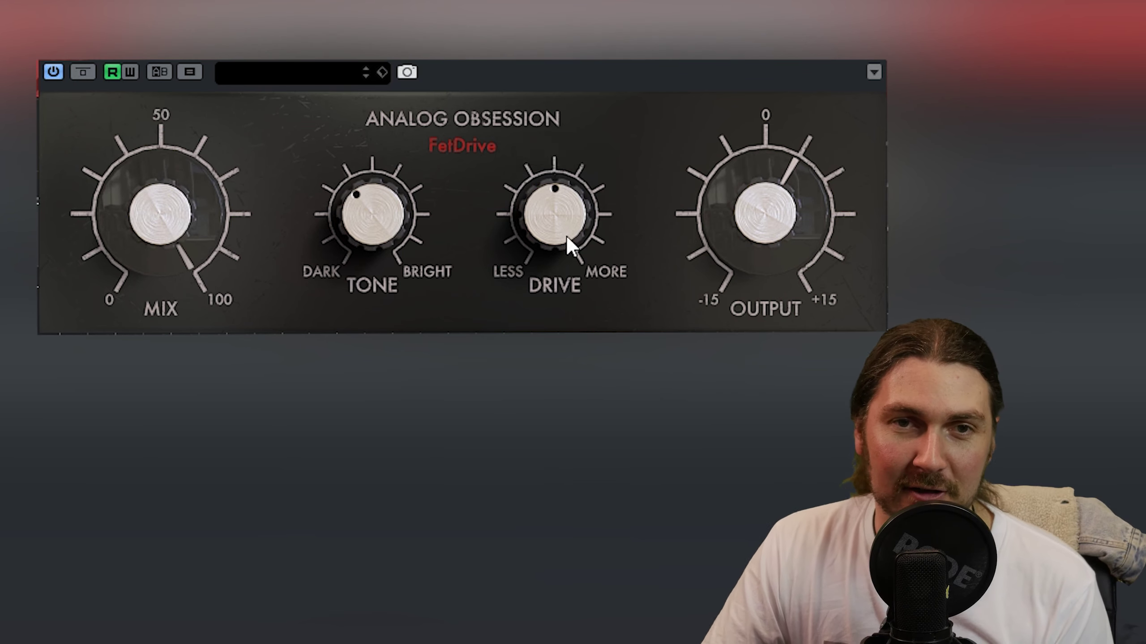
mouse_move(568, 249)
mouse_down()
mouse_move(571, 365)
mouse_move(567, 240)
mouse_up()
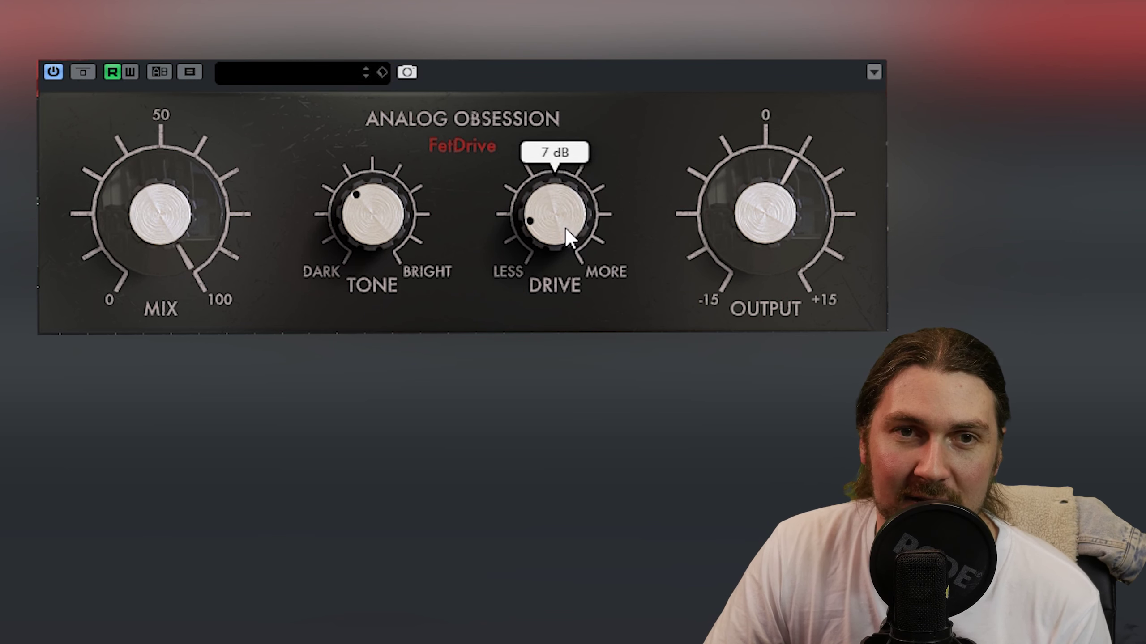
drag(564, 226, 562, 194)
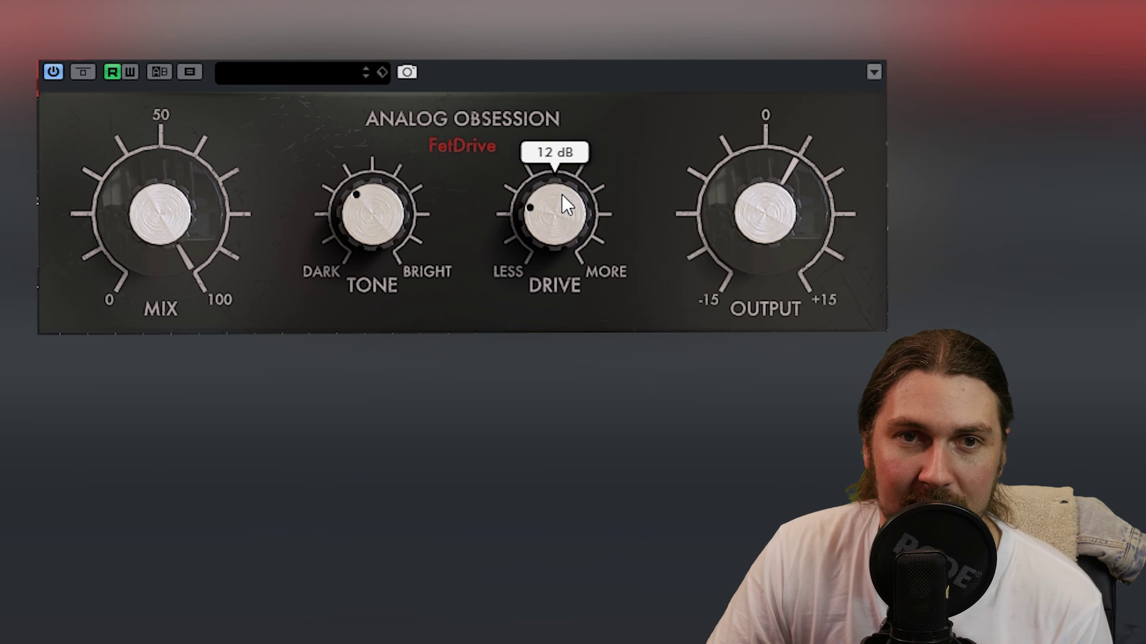
- A/B with Bypass while raising the tone to 48%
mouse_move(721, 215)
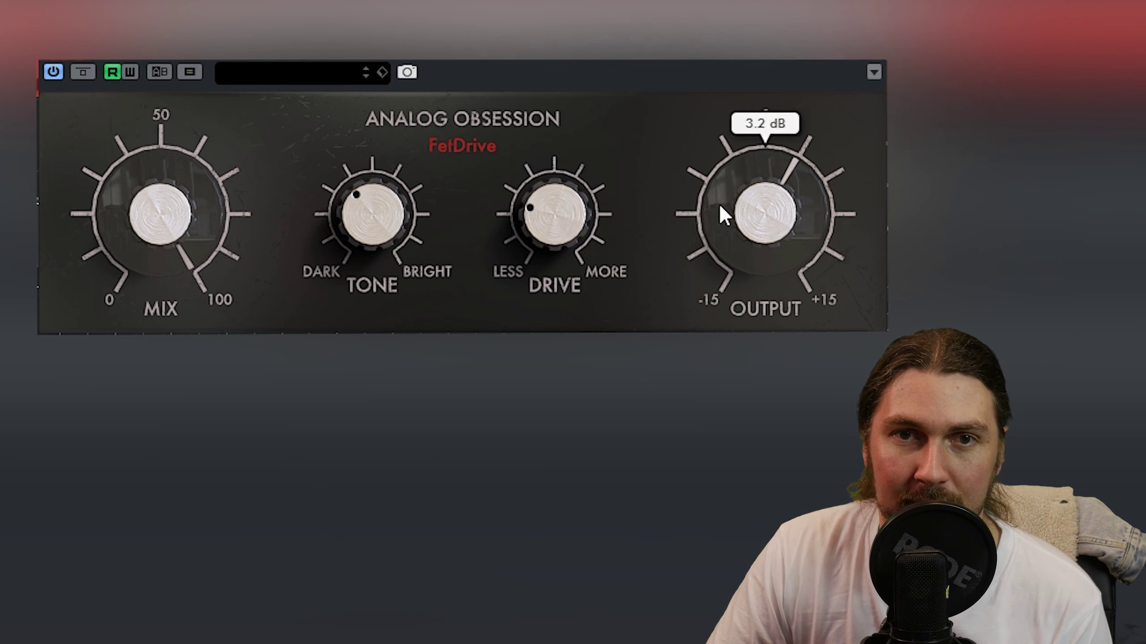
click(82, 71)
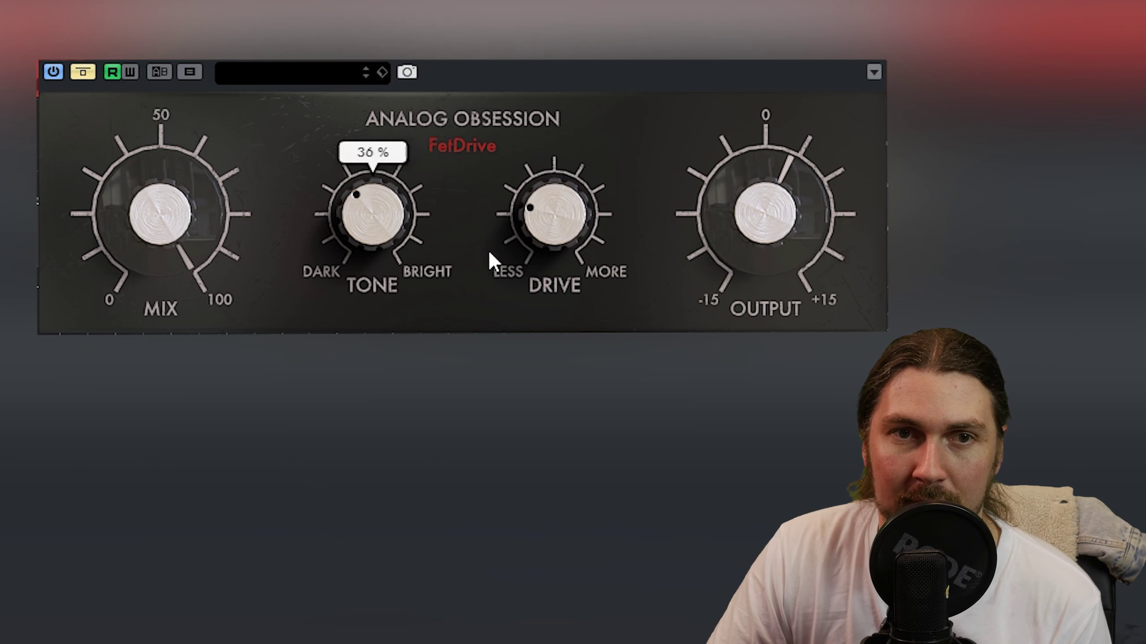
mouse_move(397, 215)
drag(398, 192, 397, 187)
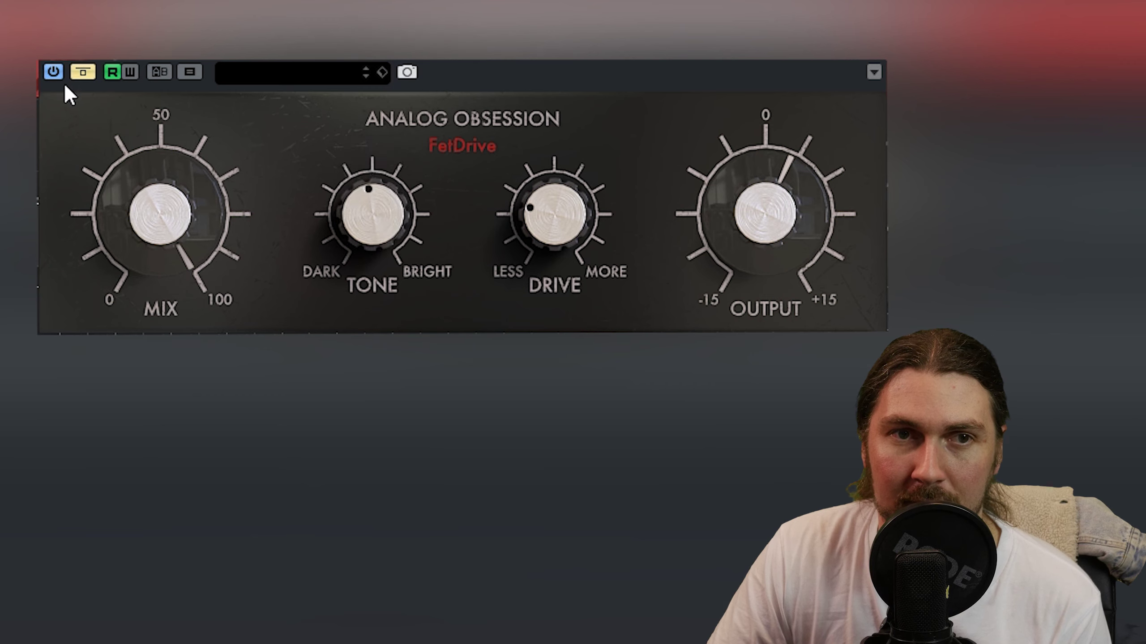
mouse_move(398, 267)
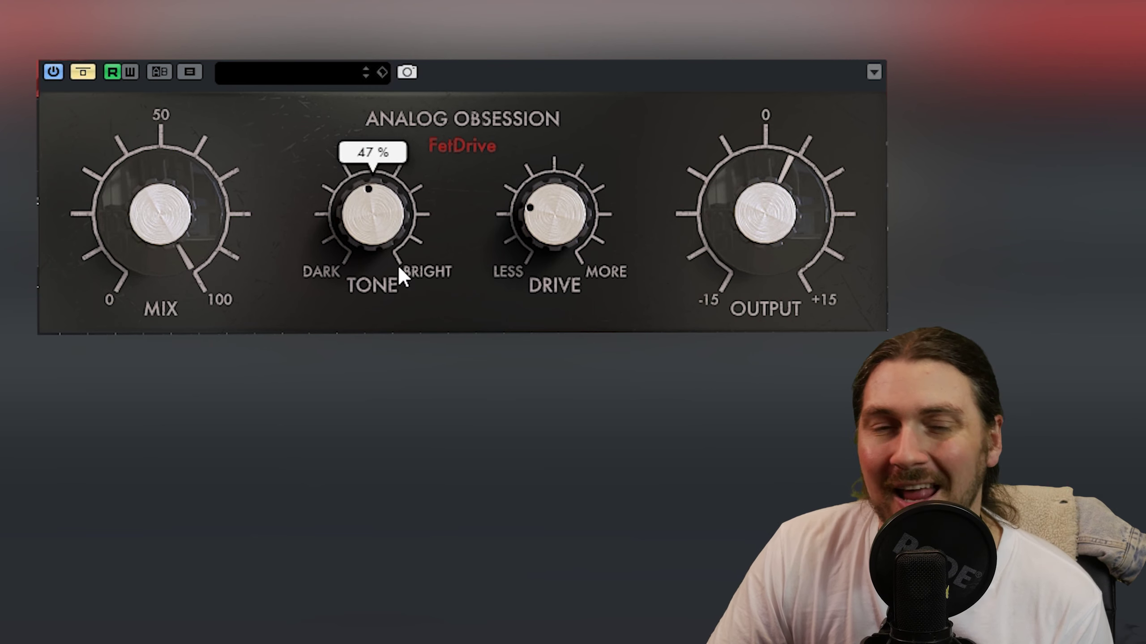
drag(375, 224, 375, 220)
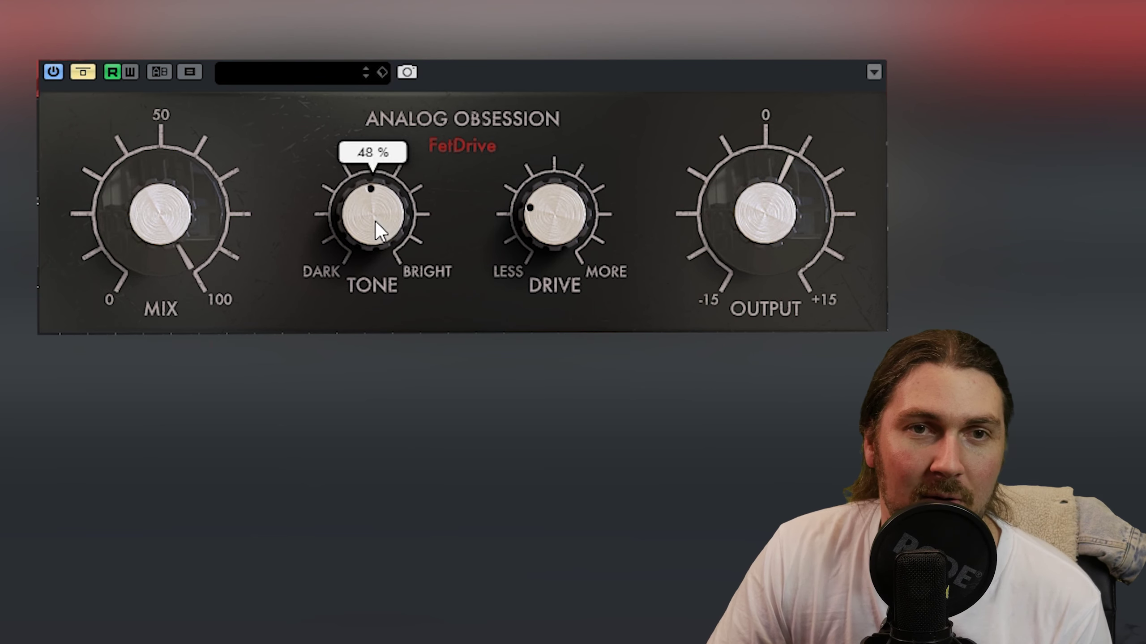
click(82, 71)
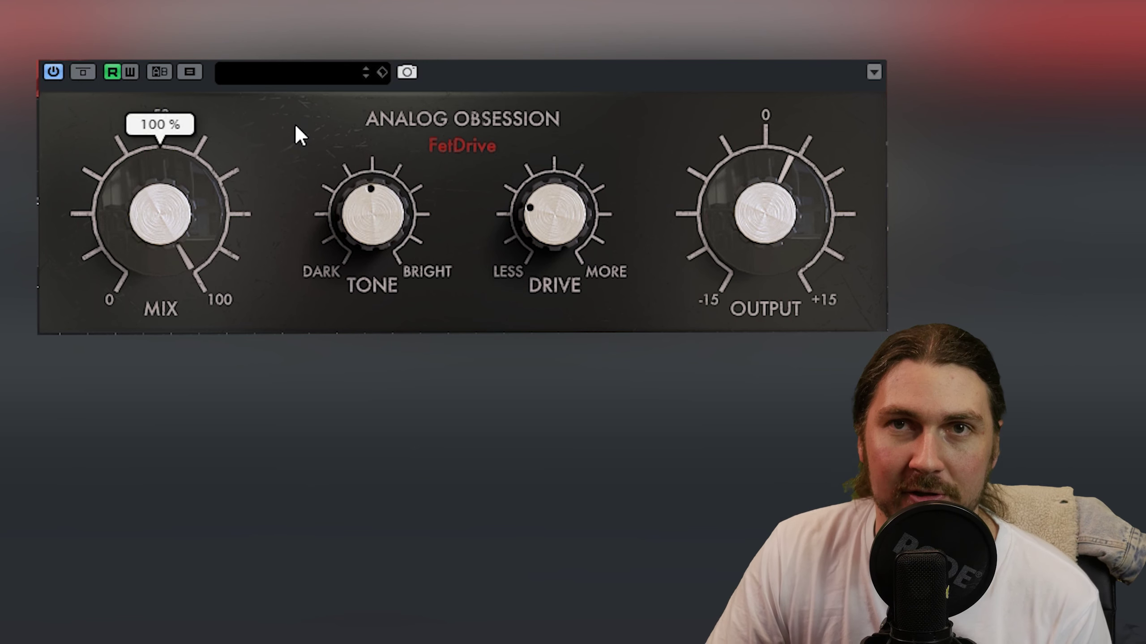
- Blend the FetDrive mix down to about 26%
mouse_move(198, 218)
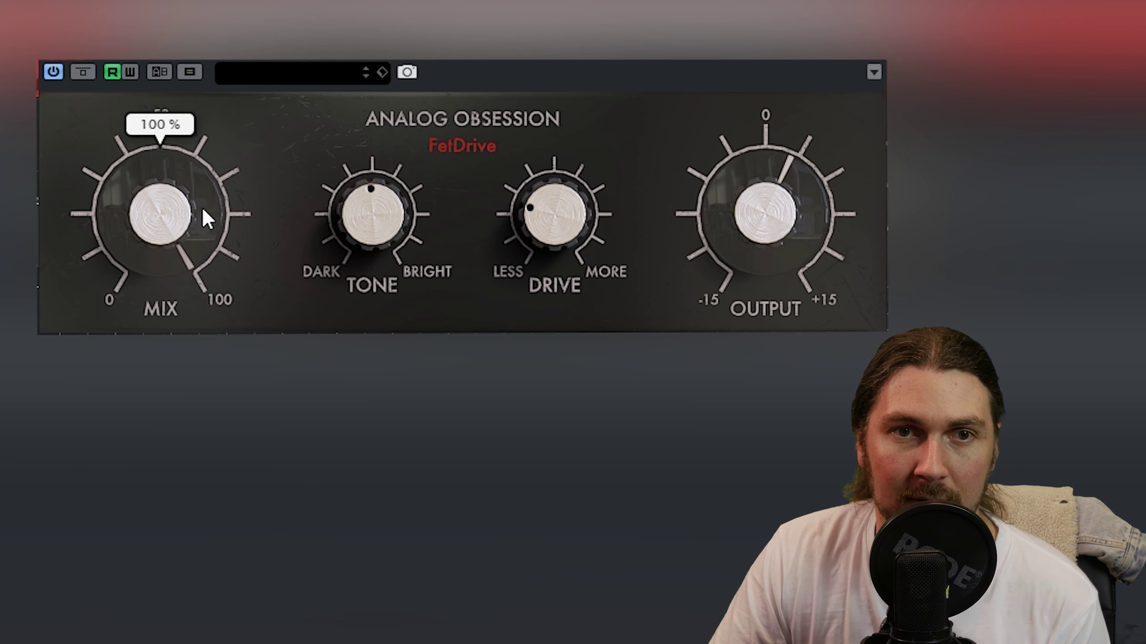
drag(205, 218, 179, 582)
scroll(581, 193, up, 3)
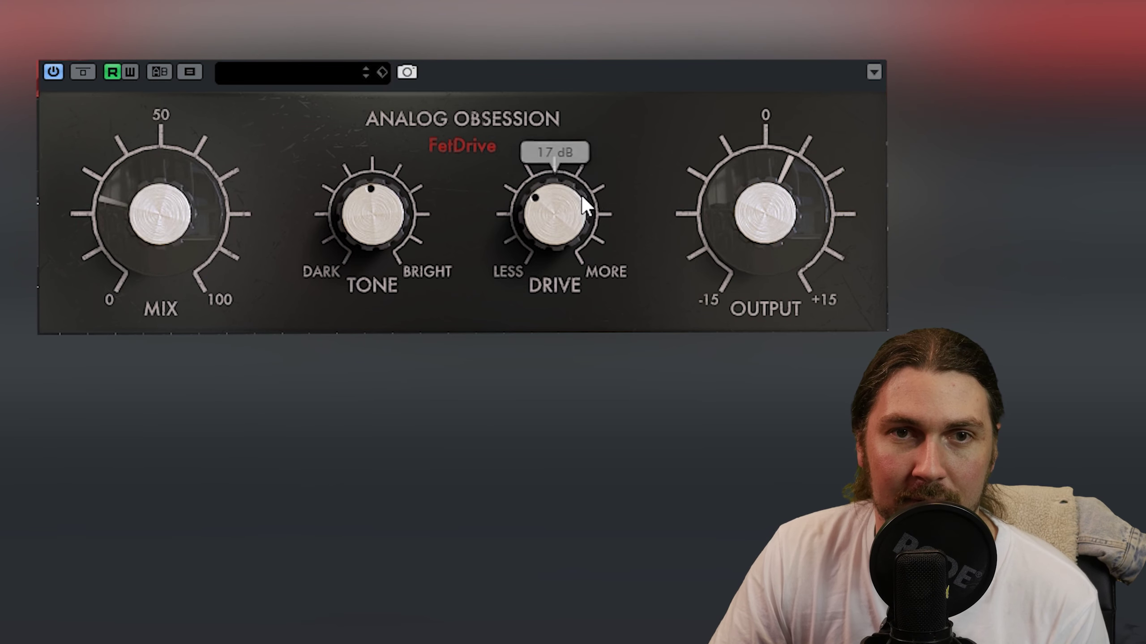
- A/B with Bypass, set output to about 1.6 dB and drive to about 20 dB
mouse_move(734, 191)
click(91, 73)
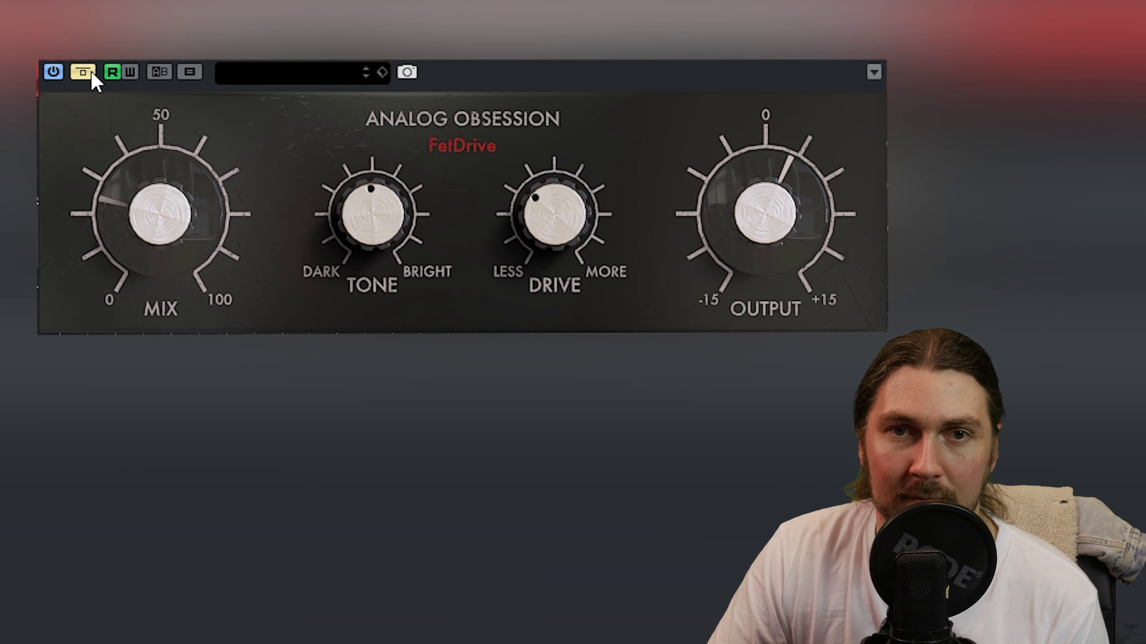
drag(712, 171, 718, 194)
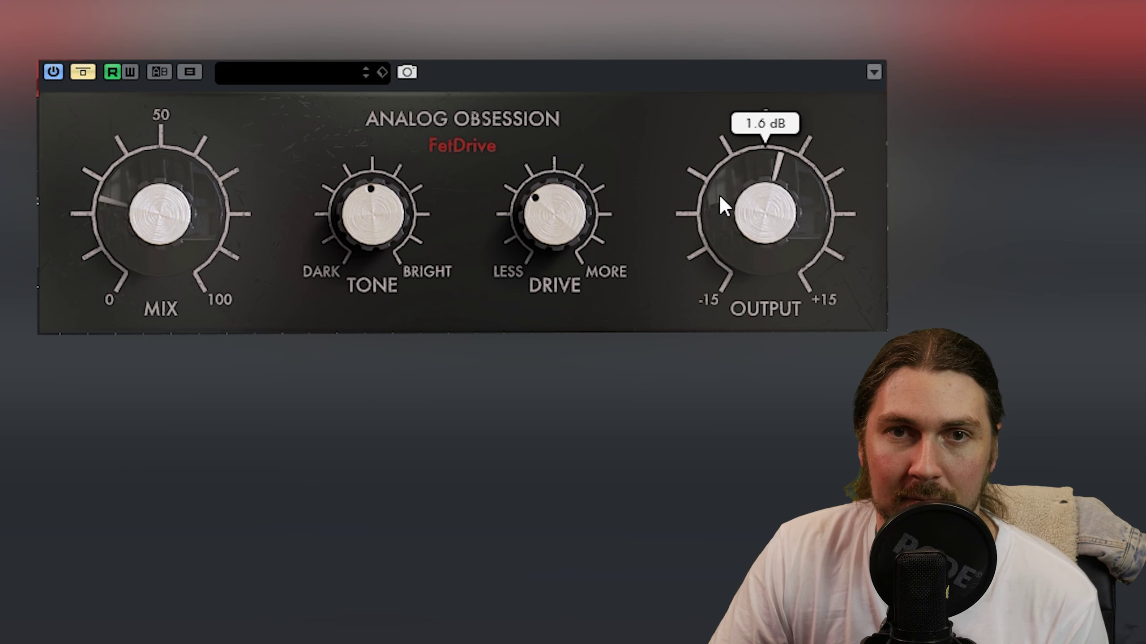
click(97, 74)
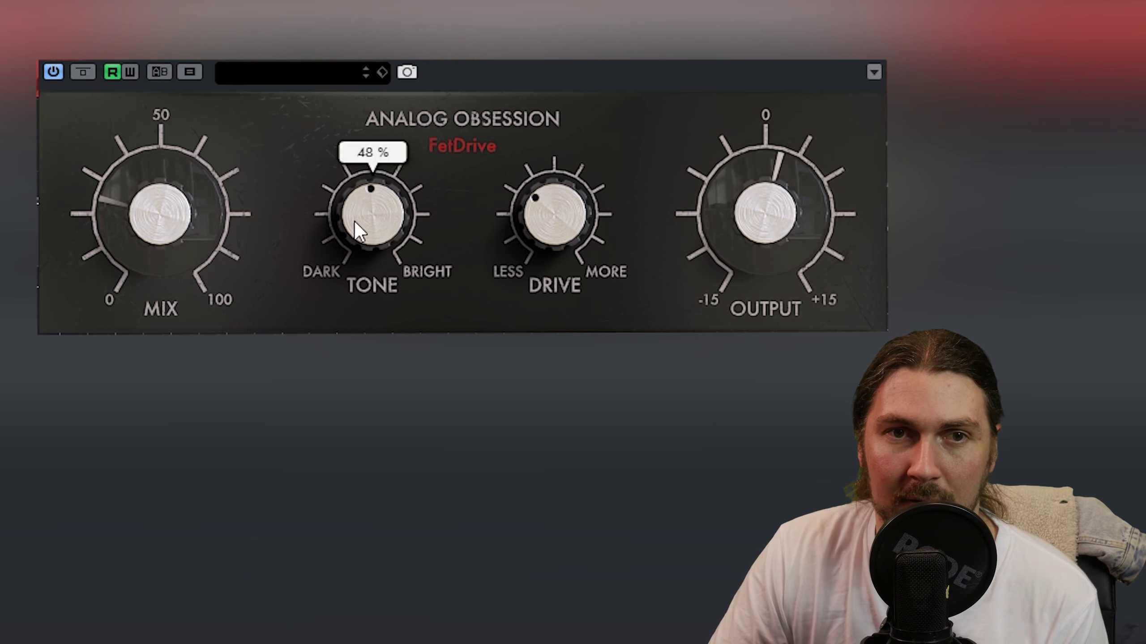
drag(527, 235, 536, 202)
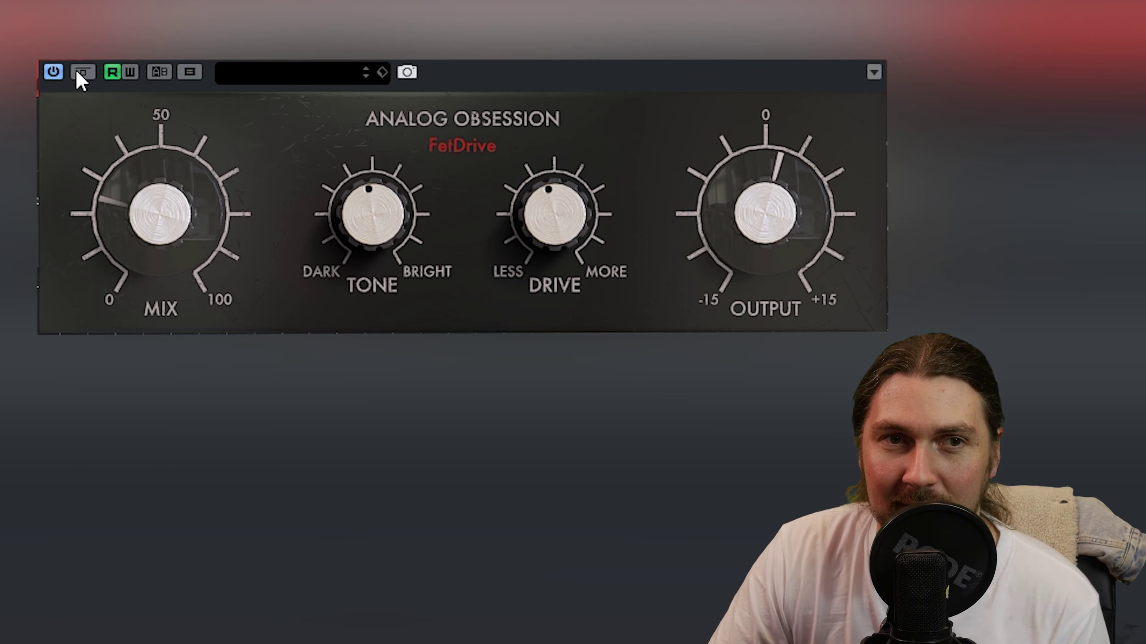
- Turn the mix up to about 97%, then blend it back down to about 23%
drag(133, 235, 263, 251)
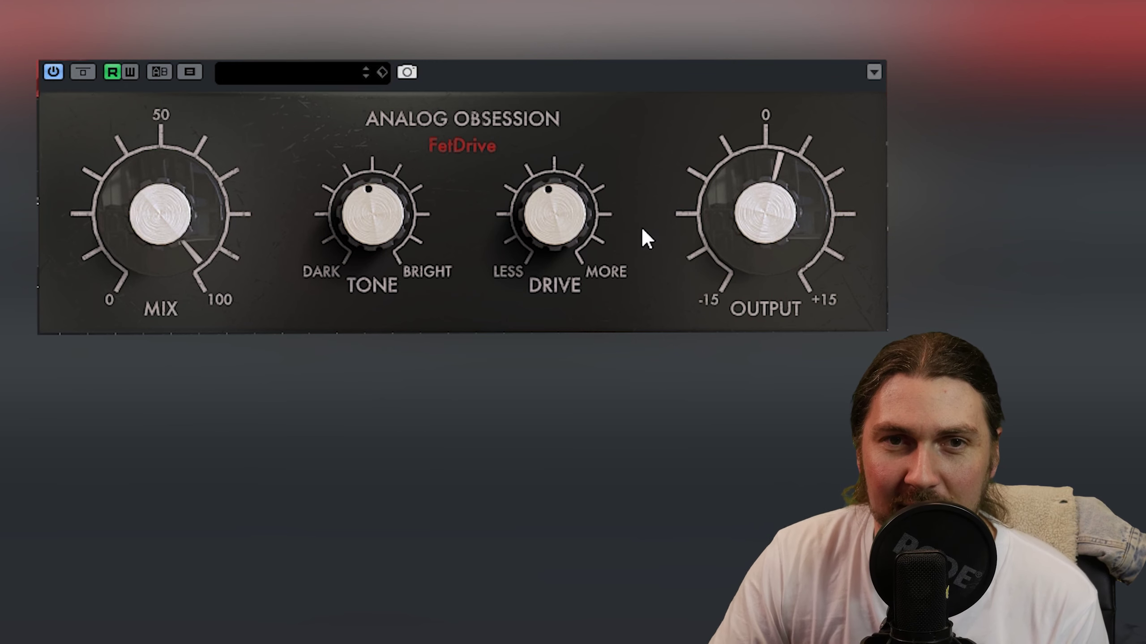
scroll(585, 214, down, 2)
scroll(397, 216, down, 1)
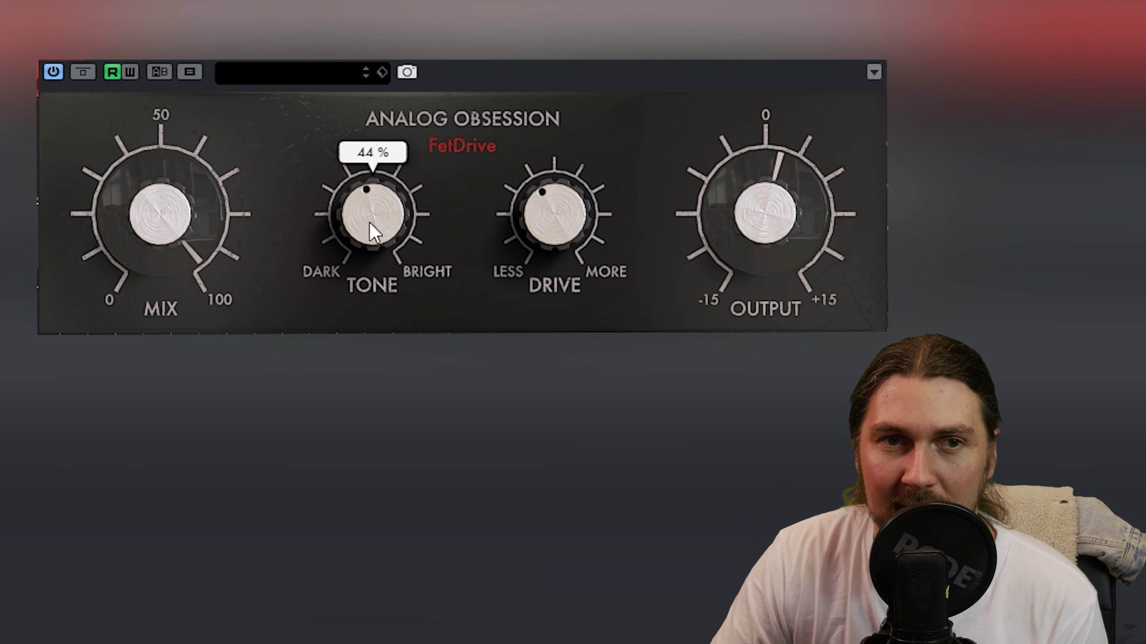
drag(194, 260, 100, 205)
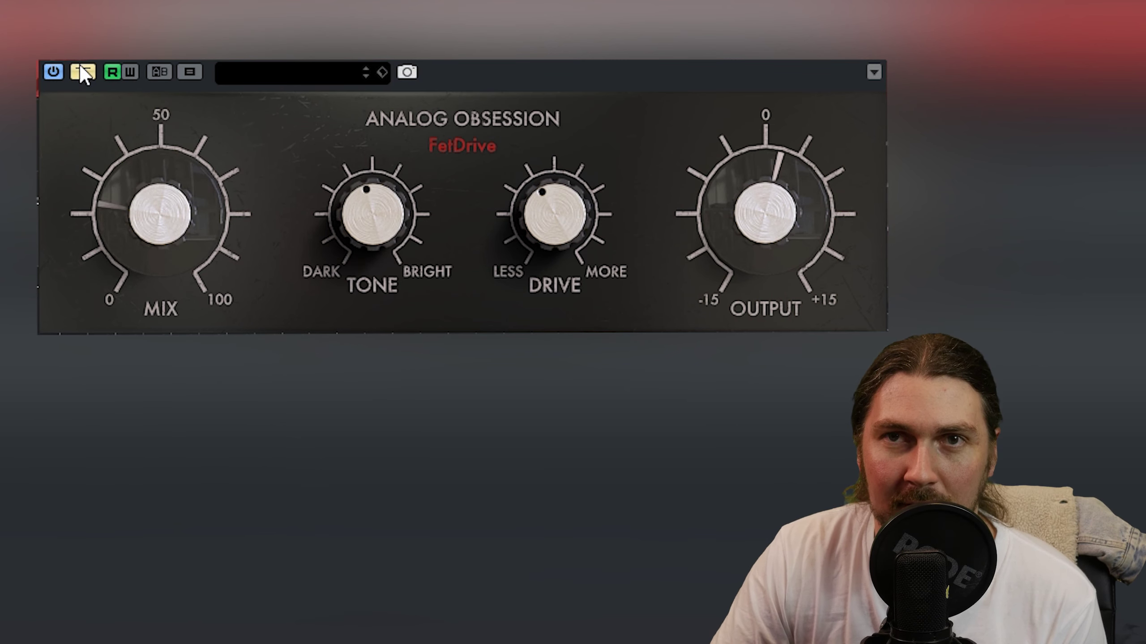
- Fine-tune the mix toward 26% with the scroll wheel, then bypass to hear the dry signal
scroll(151, 151, down, 3)
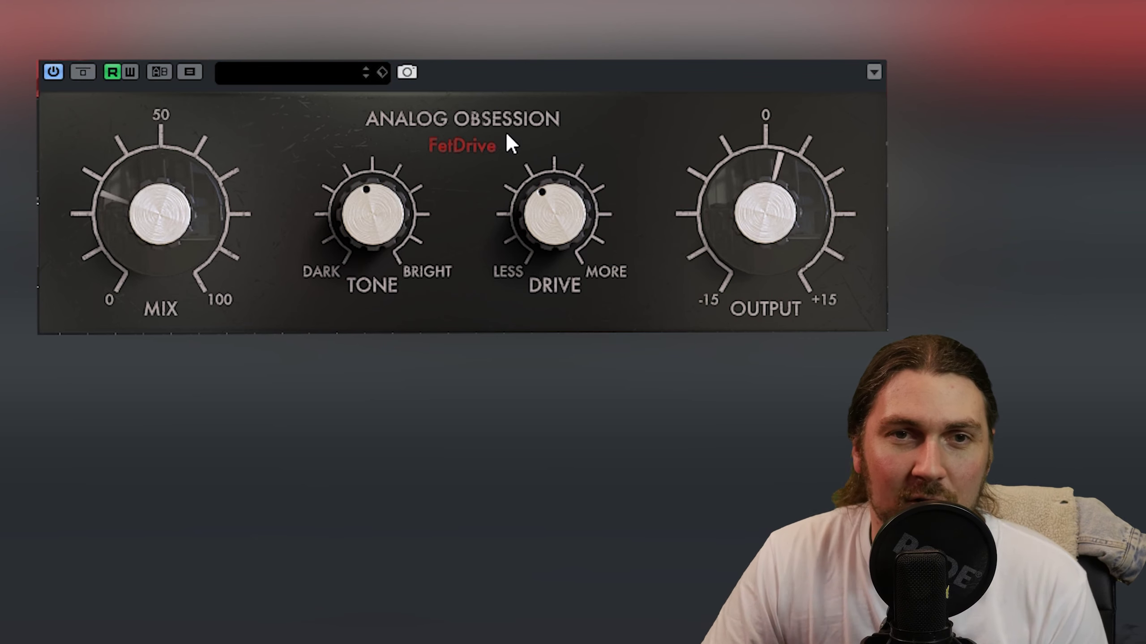
scroll(197, 180, up, 6)
scroll(196, 182, down, 2)
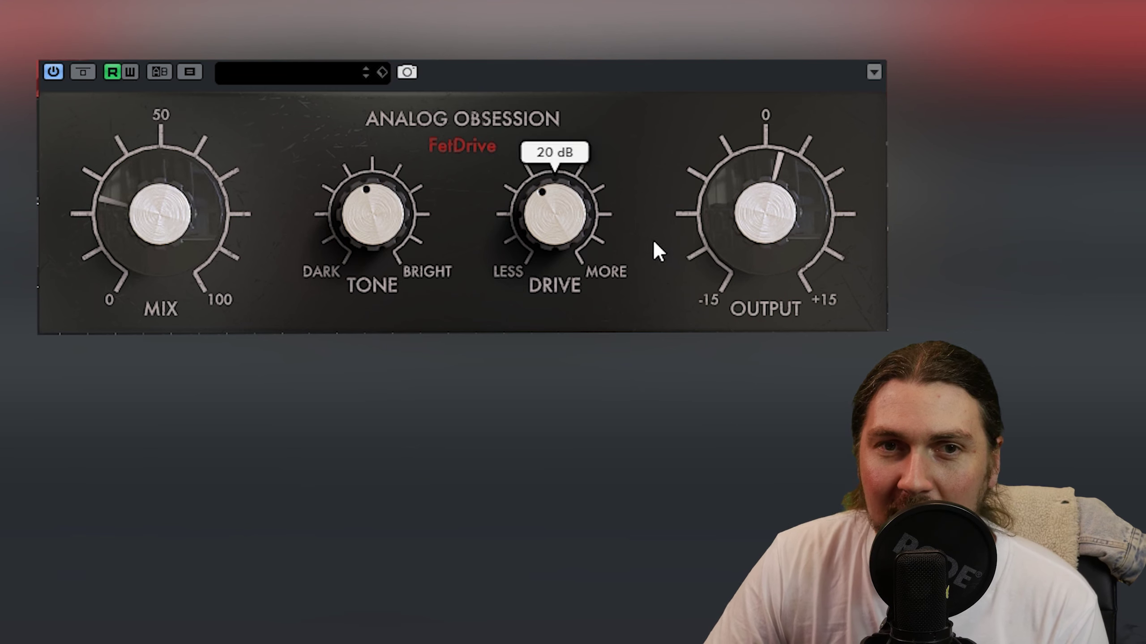
scroll(583, 234, down, 1)
scroll(581, 237, down, 1)
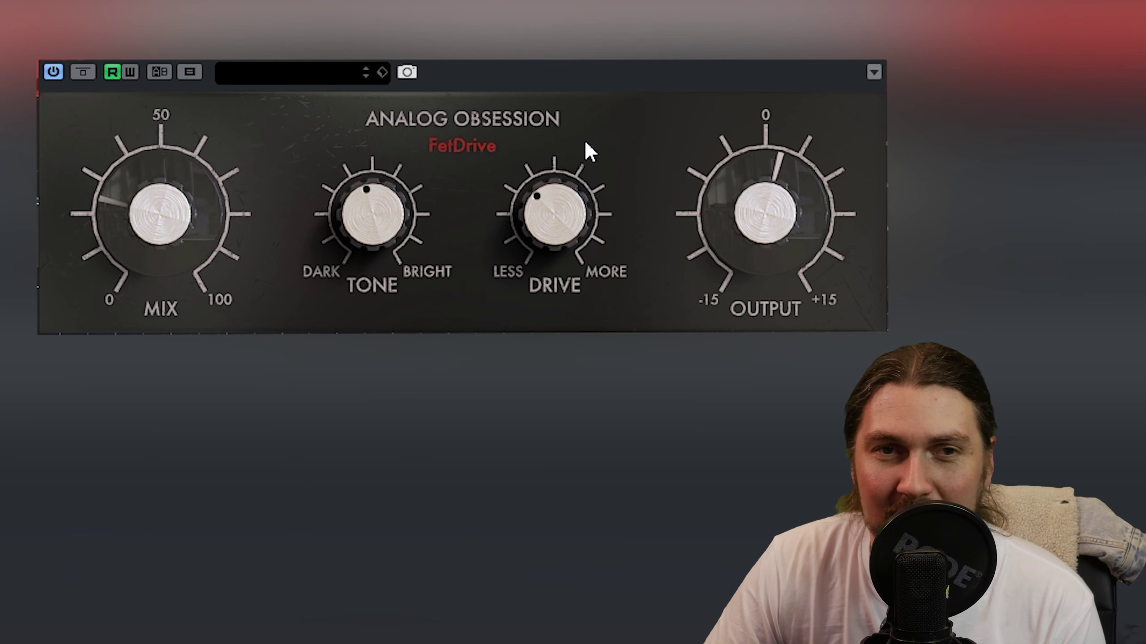
mouse_move(334, 216)
scroll(335, 200, down, 4)
scroll(199, 223, up, 2)
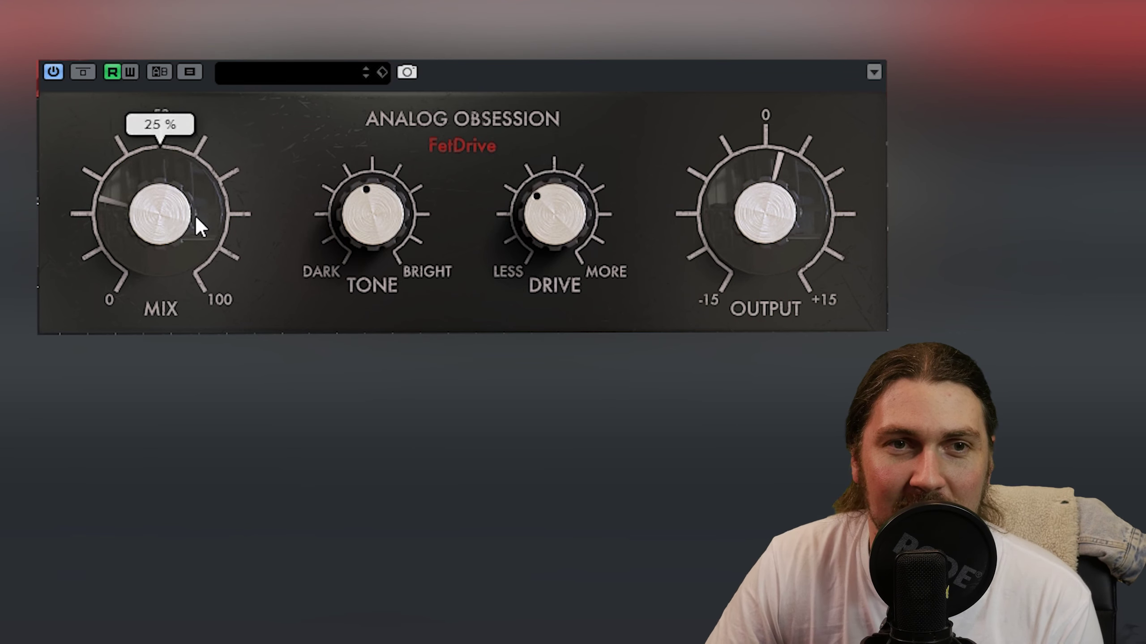
click(82, 74)
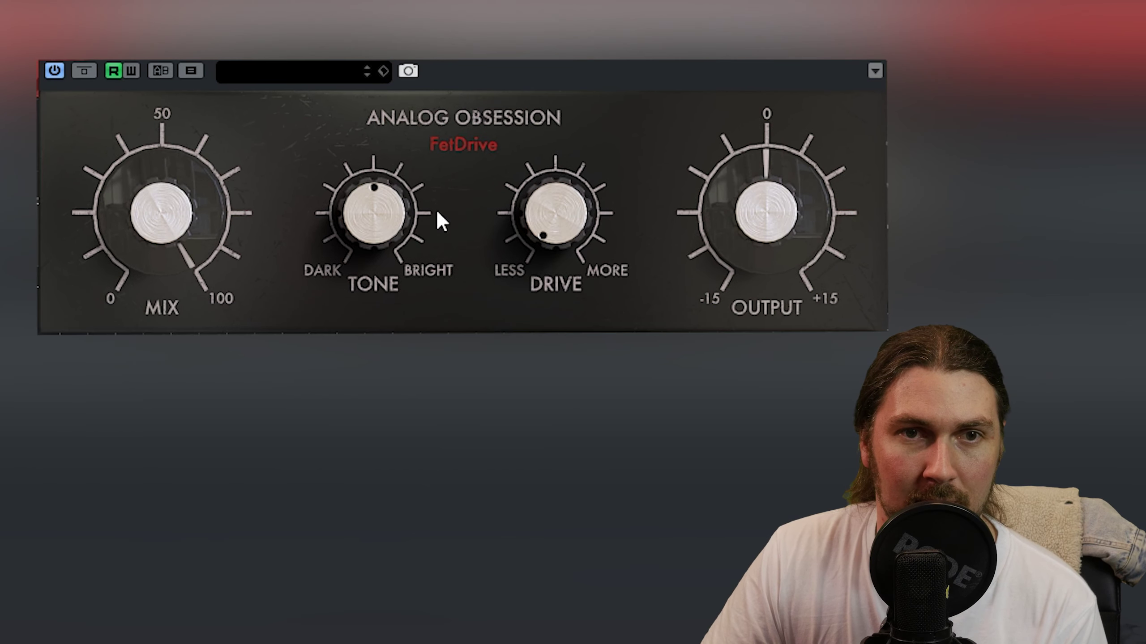
- Raise the drive to about 25 dB, output to +7.4 dB and tone to 75%
drag(555, 223, 546, 36)
mouse_move(788, 204)
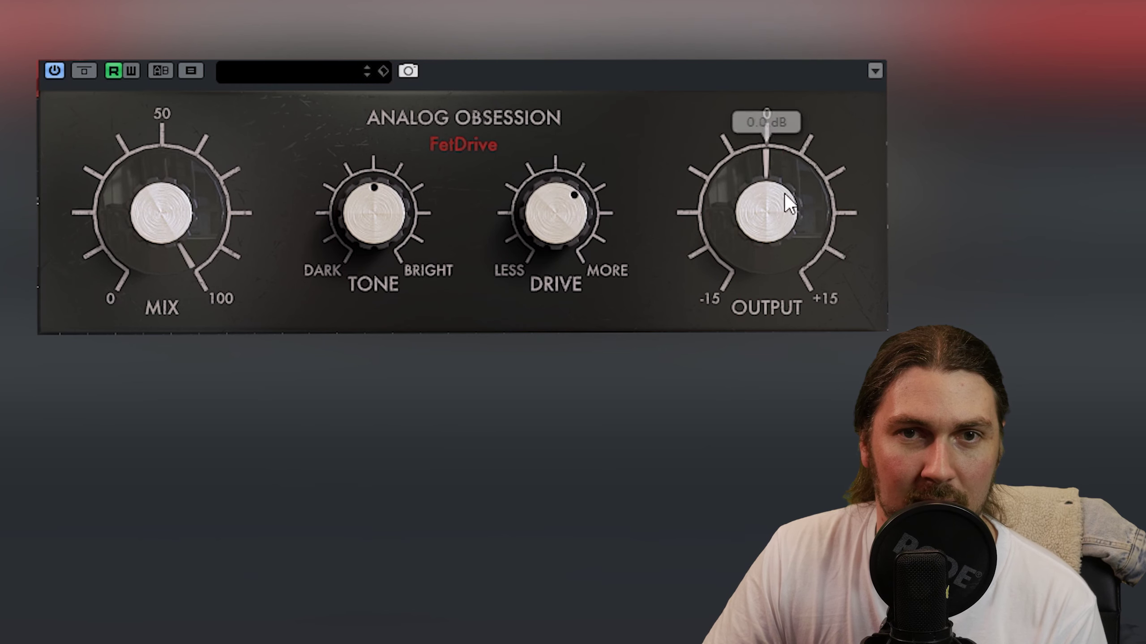
drag(789, 204, 779, 63)
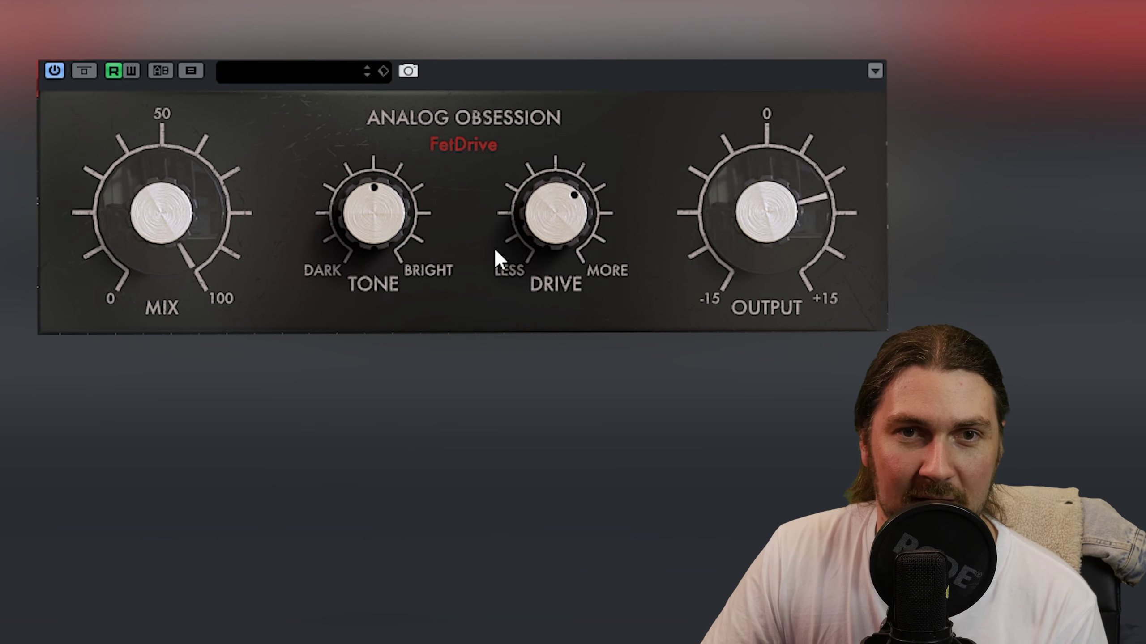
drag(539, 174, 539, 167)
drag(389, 213, 410, 183)
- Fine-adjust the FetDrive controls with the scroll wheel, then bypass to compare
scroll(742, 141, up, 4)
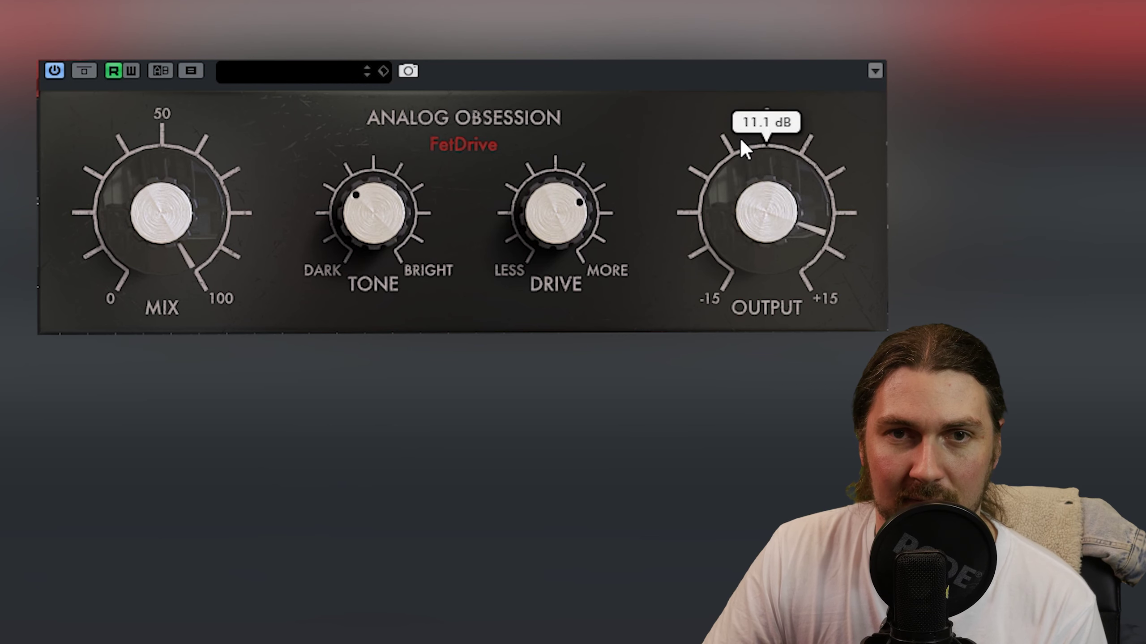
scroll(740, 156, down, 2)
scroll(568, 205, up, 4)
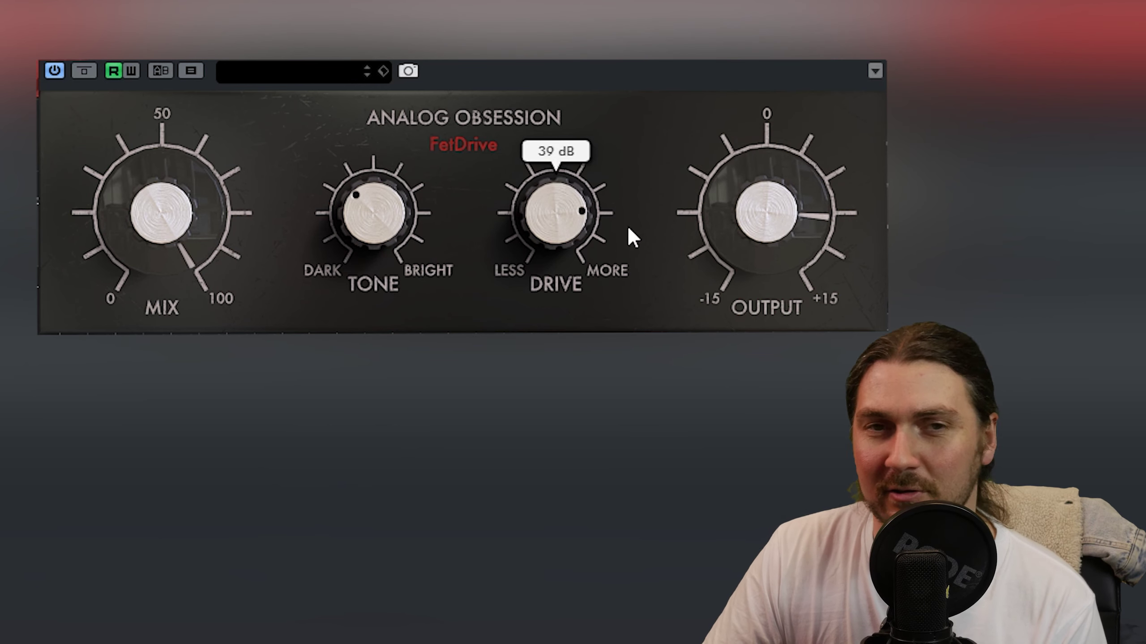
scroll(537, 256, down, 3)
scroll(783, 222, up, 1)
mouse_move(582, 194)
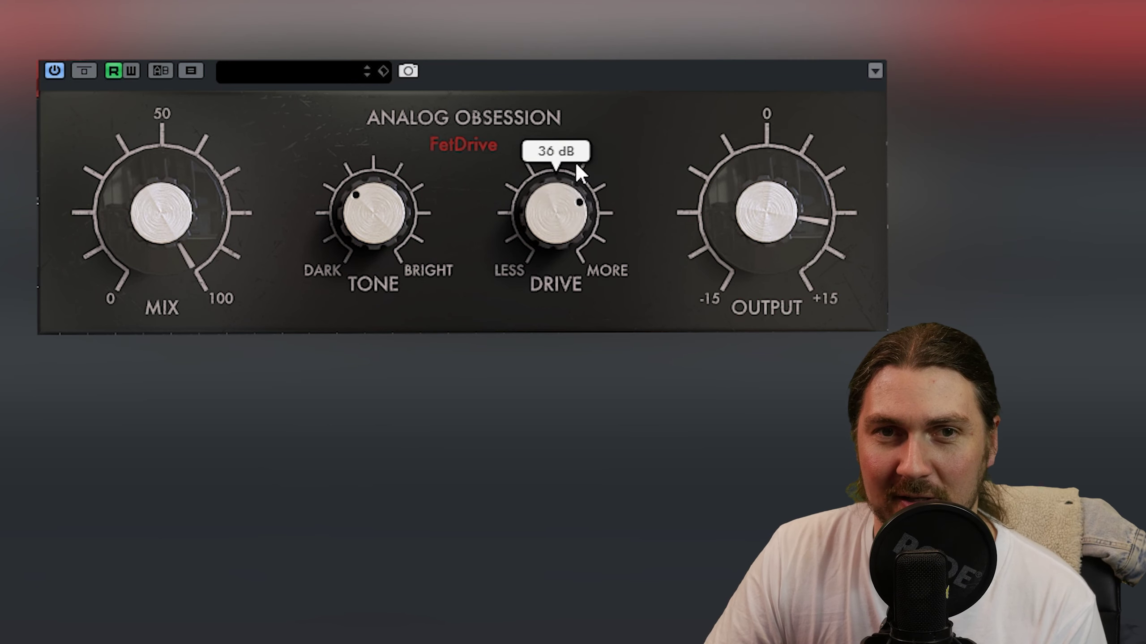
scroll(586, 230, down, 4)
scroll(705, 204, up, 1)
scroll(570, 176, up, 2)
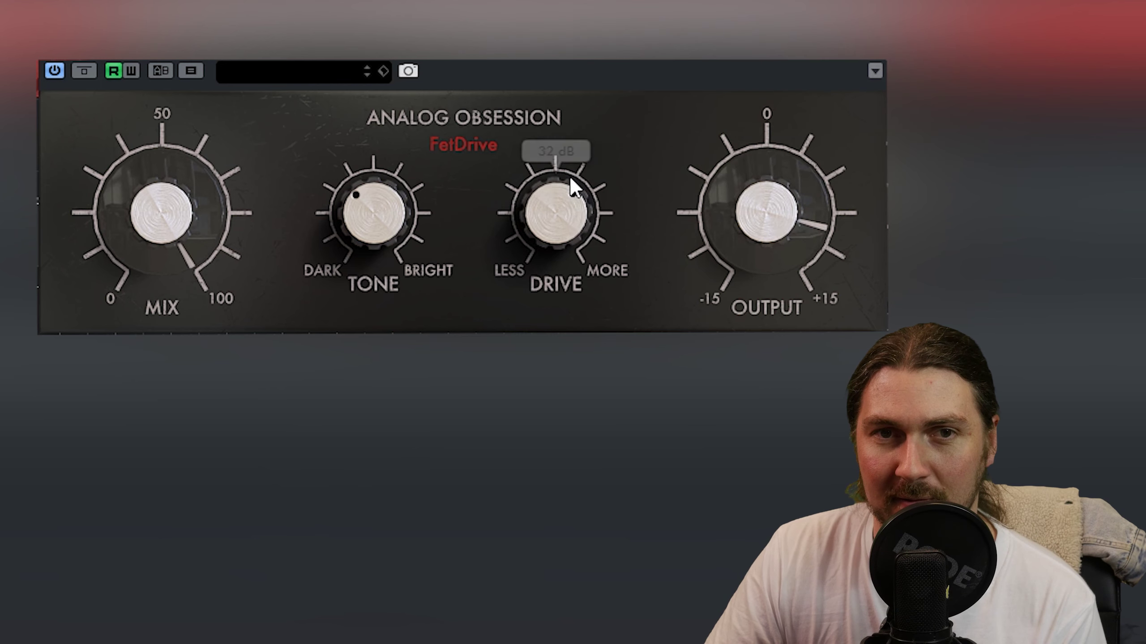
mouse_move(757, 195)
click(83, 69)
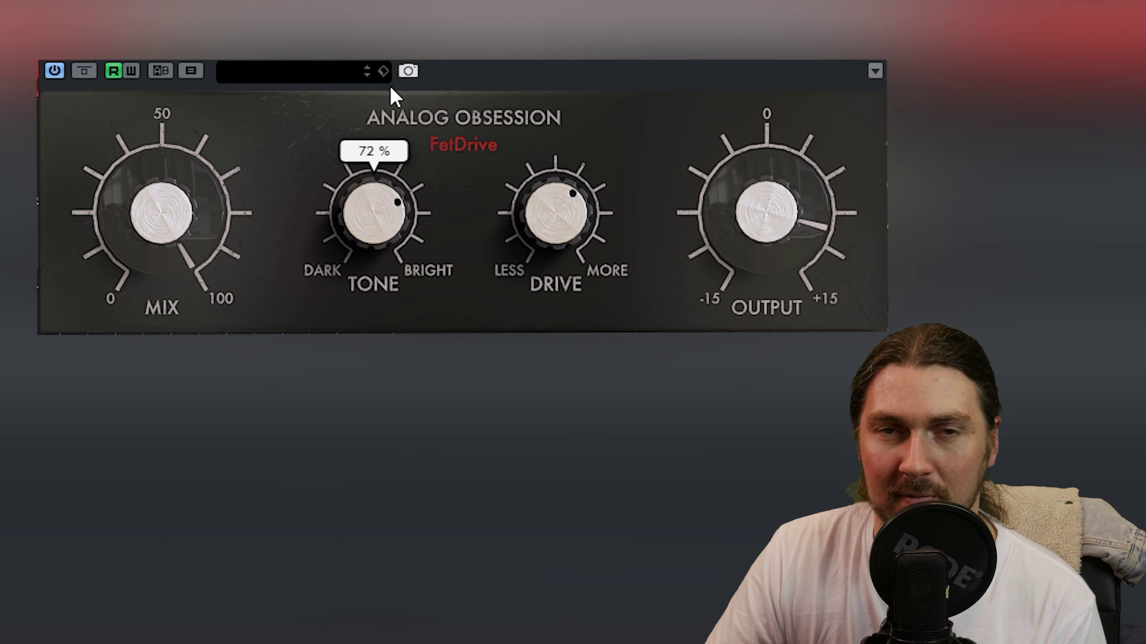
- Sweep the tone from 78% to 1%, settle at 24%, drive 24 dB, output 6.5 dB
drag(392, 88, 391, 68)
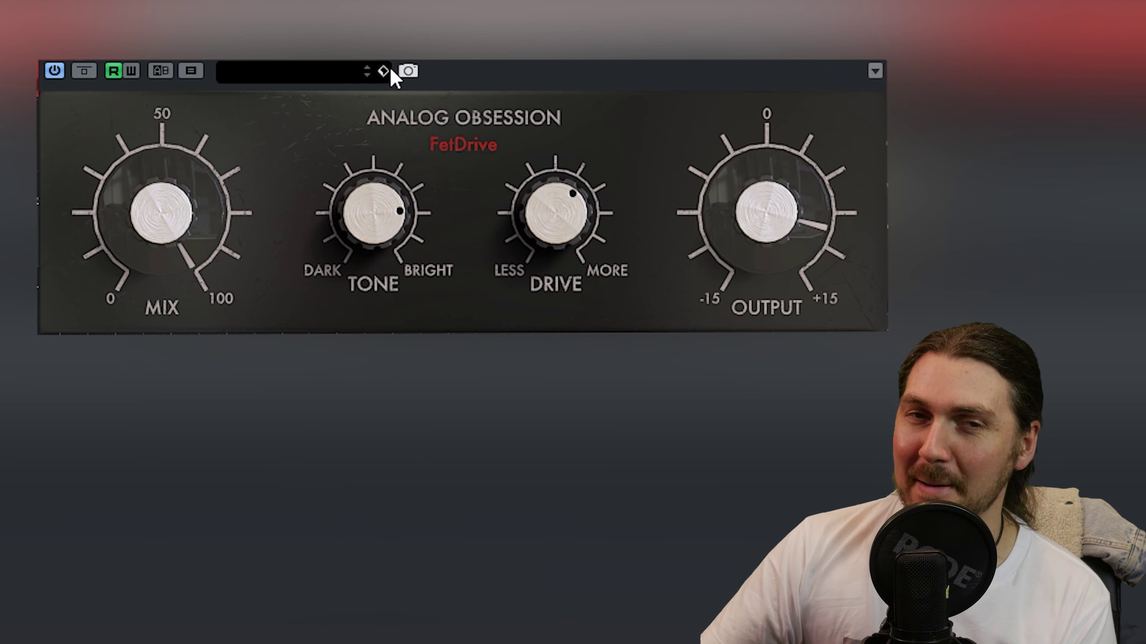
drag(394, 203, 369, 397)
drag(527, 237, 527, 278)
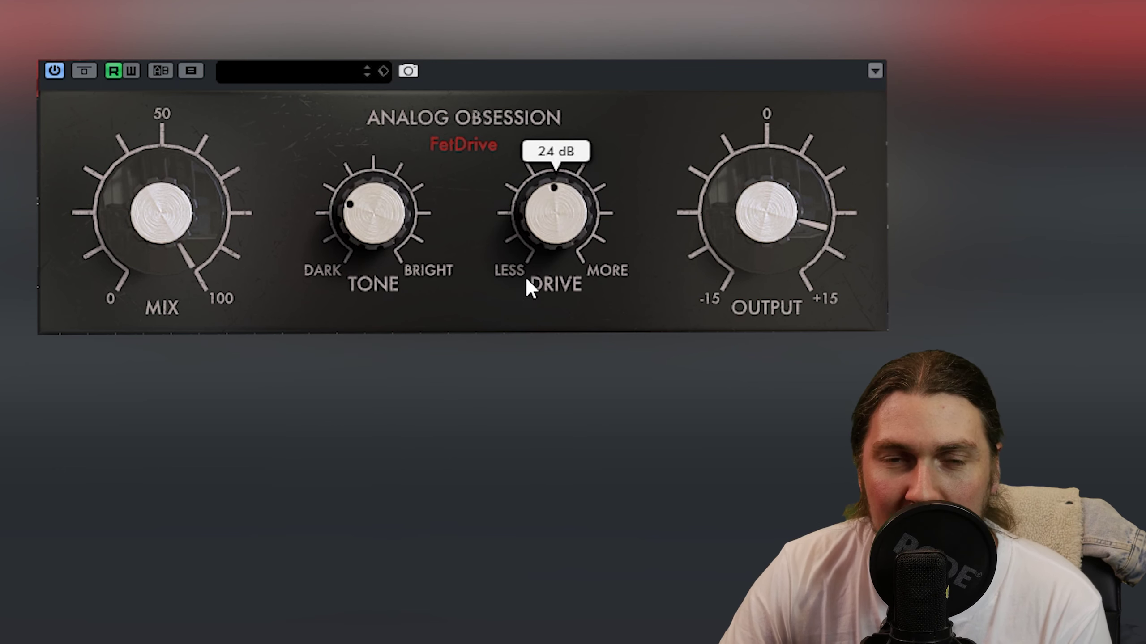
drag(703, 210, 690, 252)
- Try drive from 34 to 50 dB, settling at 16 dB, with output 5.8 dB and tone 46%
drag(619, 220, 624, 62)
drag(798, 203, 731, 129)
drag(575, 202, 574, 343)
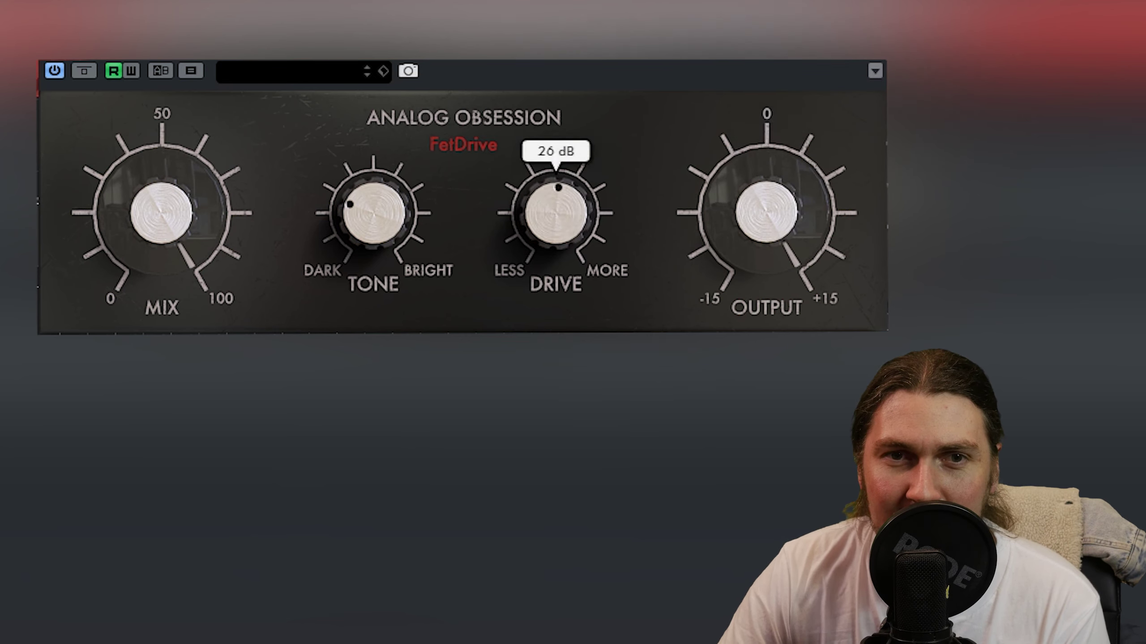
mouse_move(576, 228)
mouse_down()
mouse_move(573, 244)
mouse_move(581, 217)
mouse_up()
drag(708, 181, 709, 178)
drag(380, 201, 406, 145)
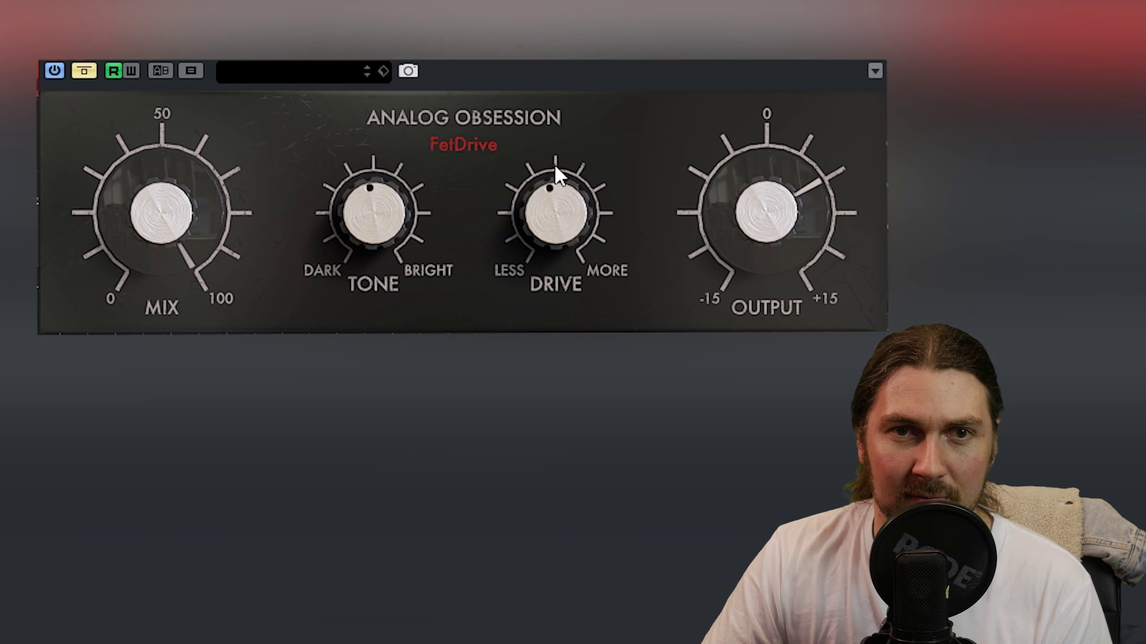
drag(554, 166, 559, 224)
- Switch the FetDrive off and back on to compare
click(75, 69)
mouse_move(164, 129)
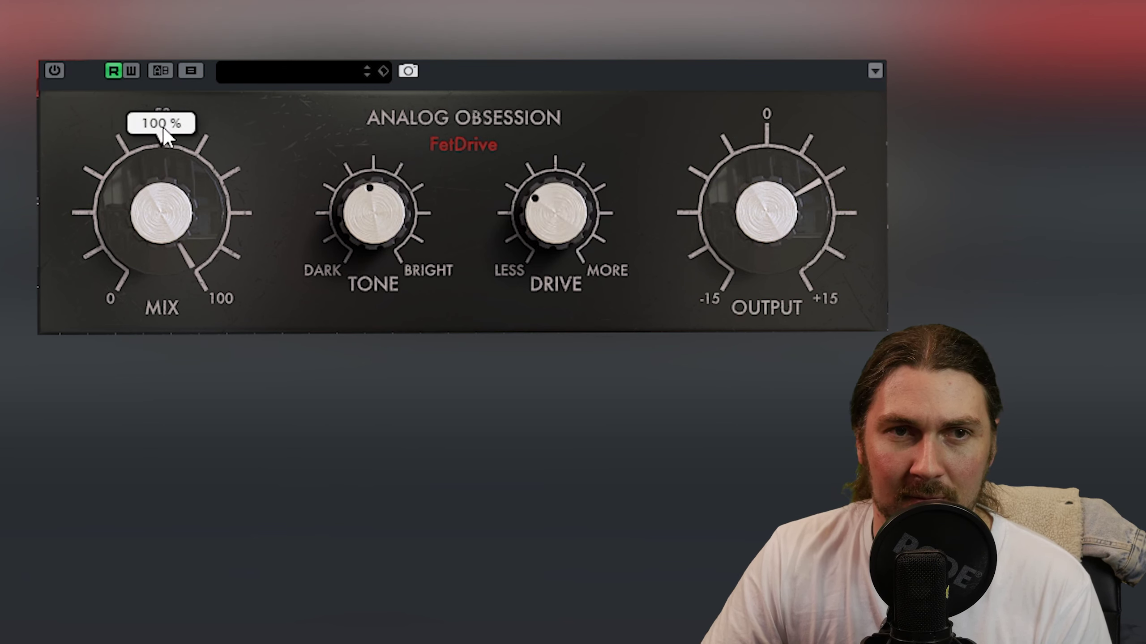
click(60, 73)
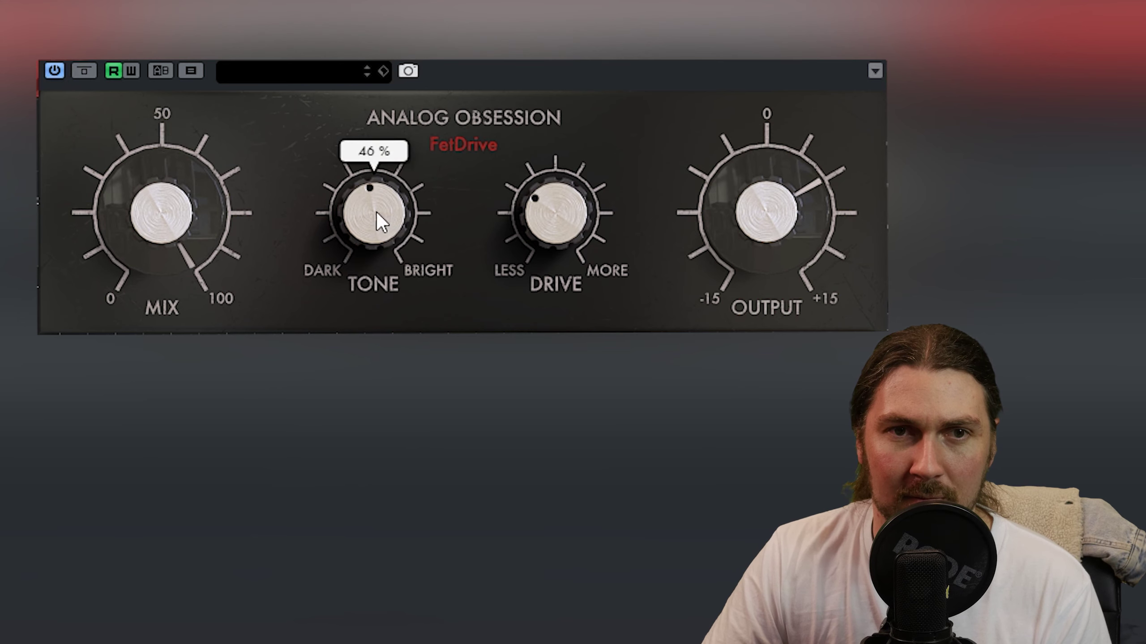
- Brighten the tone step by step to 60% with the drive at 16 dB
drag(376, 211, 382, 186)
drag(530, 186, 530, 189)
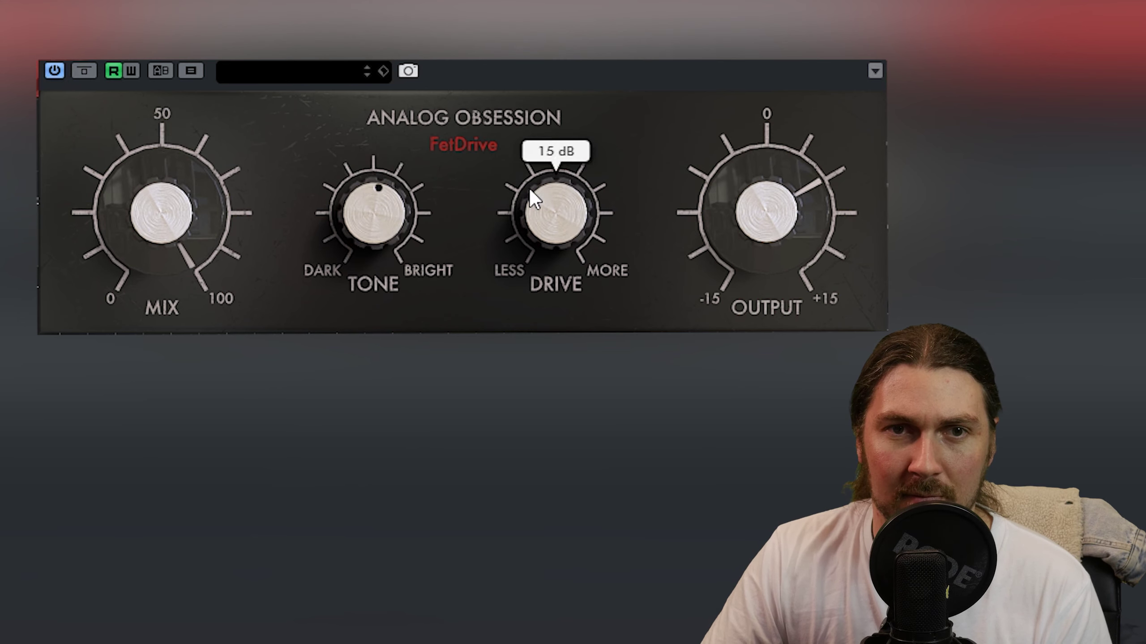
drag(396, 196, 398, 183)
mouse_move(563, 198)
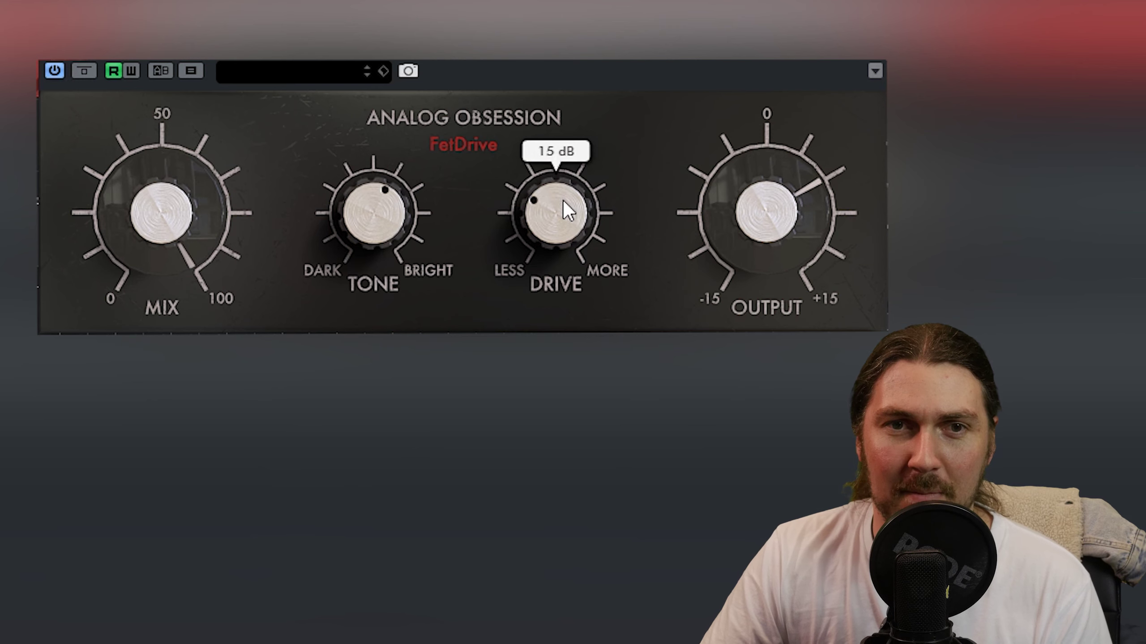
drag(567, 212, 566, 196)
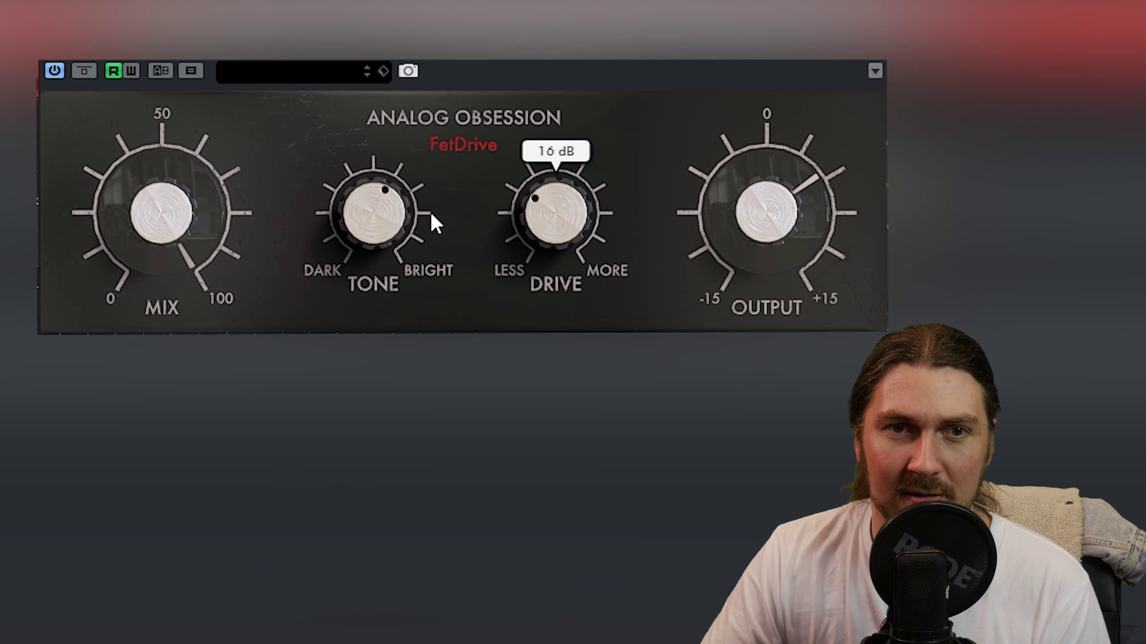
drag(385, 204, 384, 198)
- Blend the mix down to 42%, nudge drive to 17 dB, and A/B with Bypass
drag(151, 187, 91, 468)
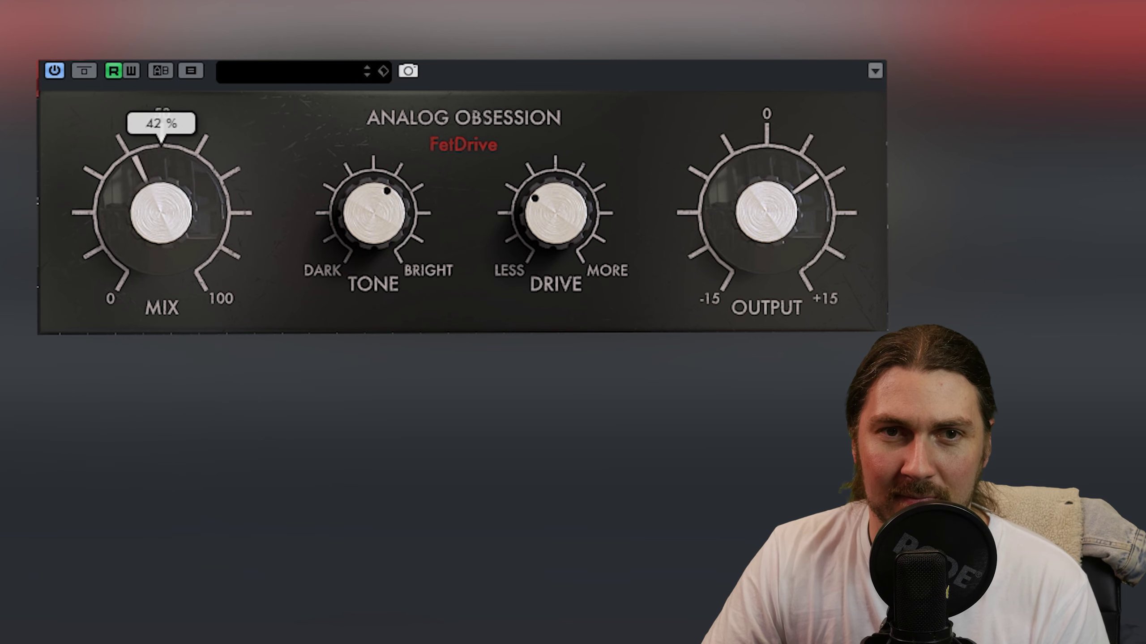
mouse_move(544, 229)
drag(544, 229, 547, 222)
click(75, 64)
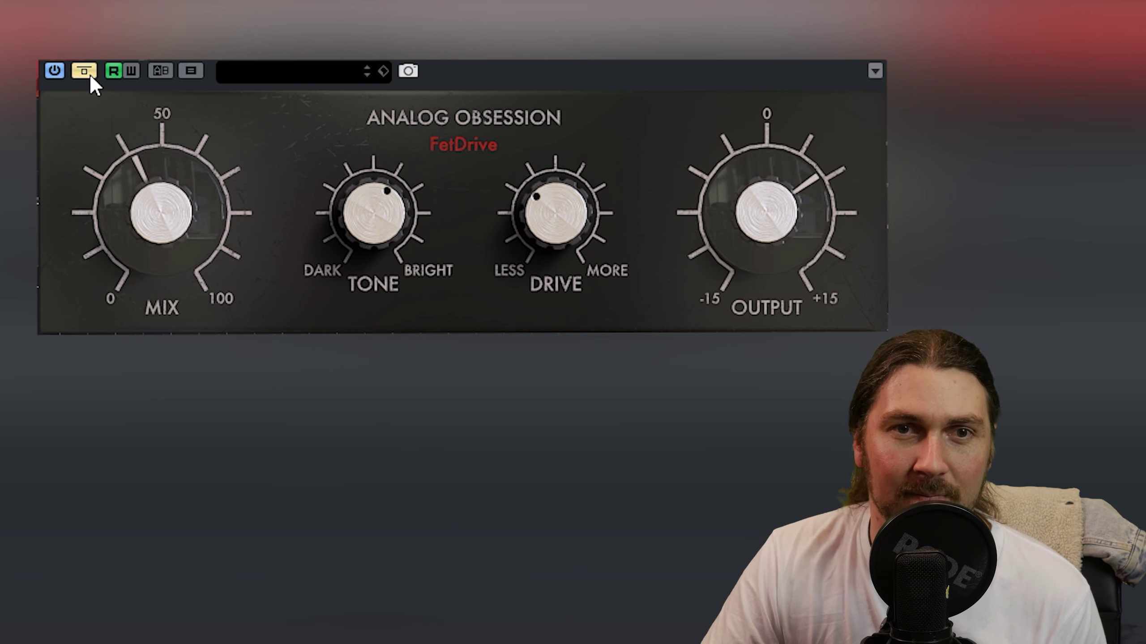
click(84, 71)
- Set tone to 43%, drive 17 dB, output 6.9 dB and mix 40%, then bypass to compare
drag(376, 195, 377, 284)
drag(566, 200, 572, 191)
drag(719, 177, 722, 172)
drag(171, 170, 135, 152)
click(84, 72)
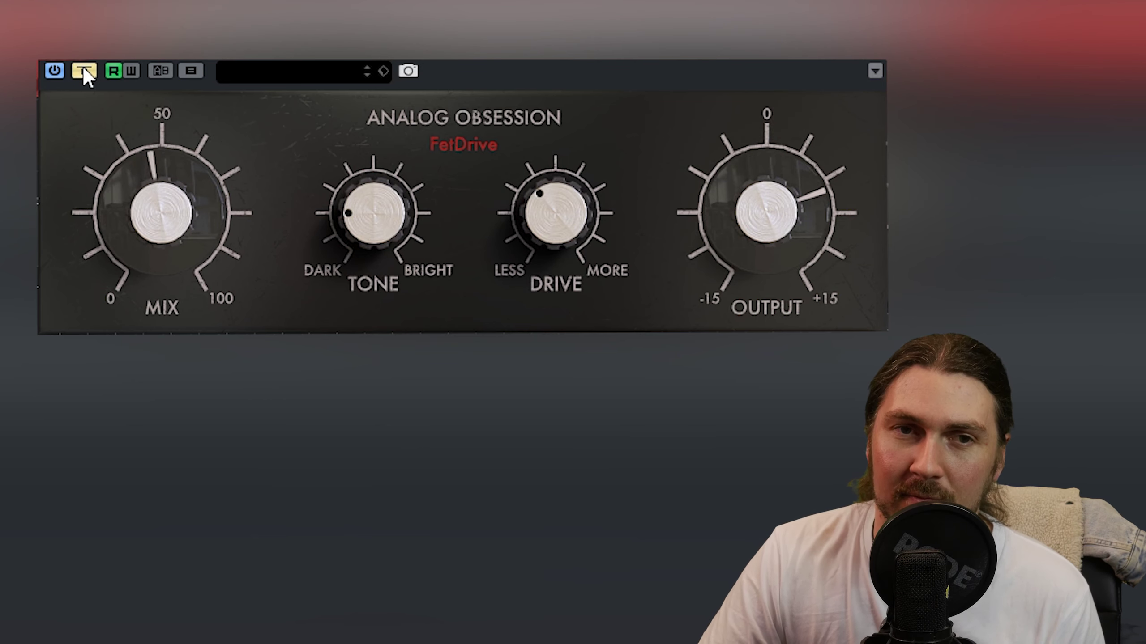
- Nudge the drive to 18 dB, A/B again, and set the tone to 27%
drag(514, 228, 525, 233)
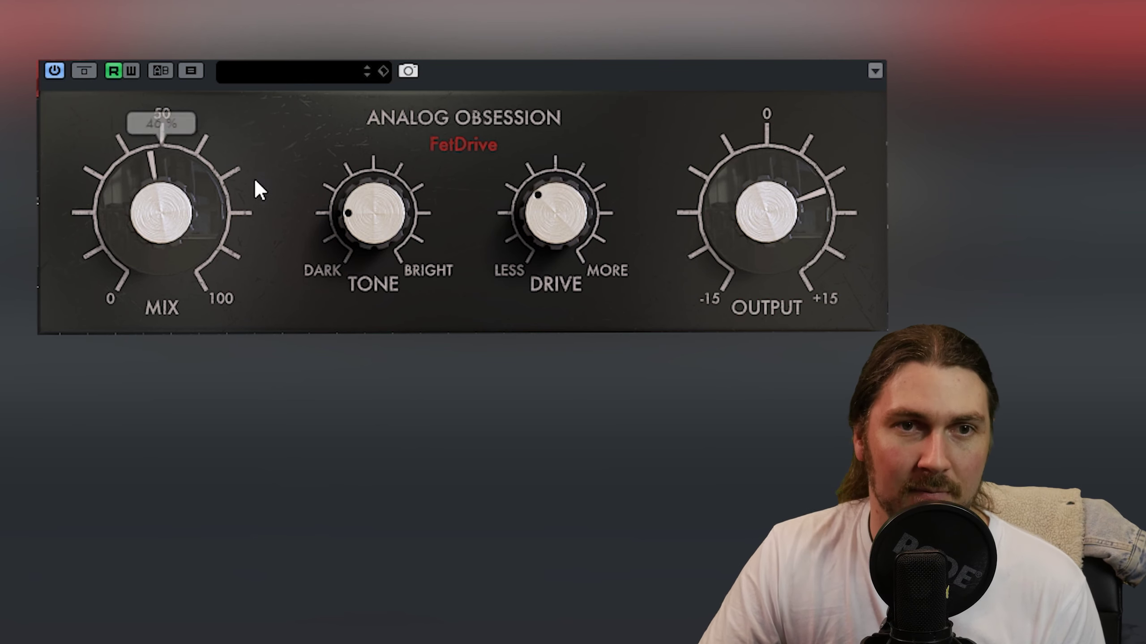
click(86, 72)
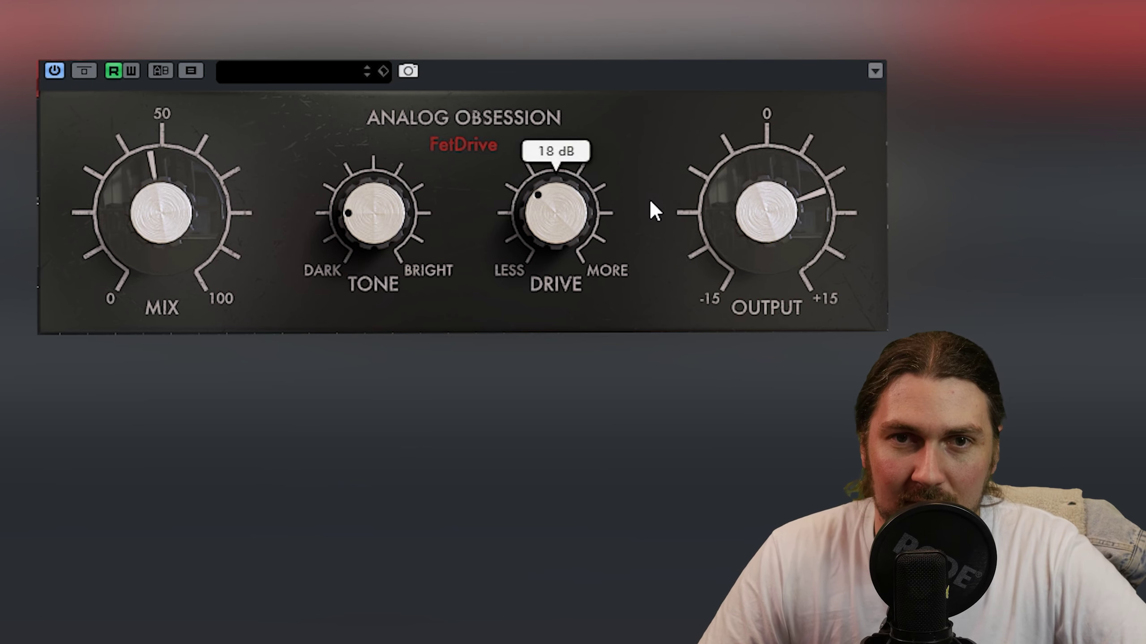
mouse_move(361, 208)
drag(360, 196, 365, 177)
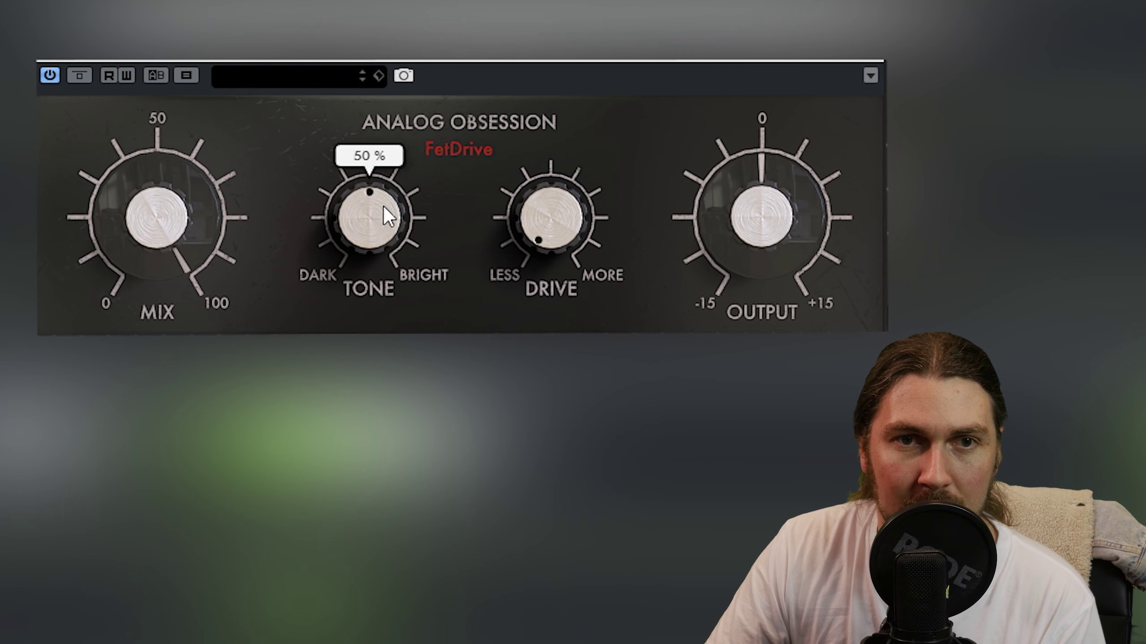
- Try darker tone settings down to 0% while moving the drive, settling near 9 dB
drag(384, 209, 363, 277)
drag(547, 192, 531, 124)
drag(536, 185, 568, 256)
drag(394, 249, 389, 193)
drag(575, 214, 569, 229)
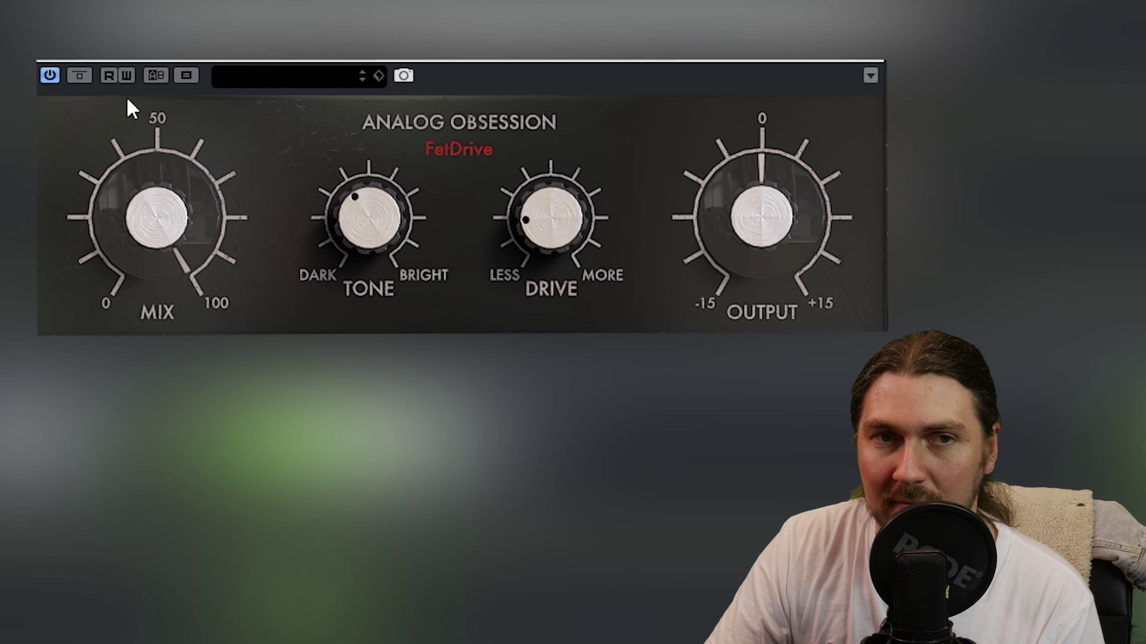
- Raise the output to about 2.3 dB, drive to 8 dB, and A/B with Bypass
click(80, 76)
drag(761, 235, 750, 197)
drag(577, 217, 571, 229)
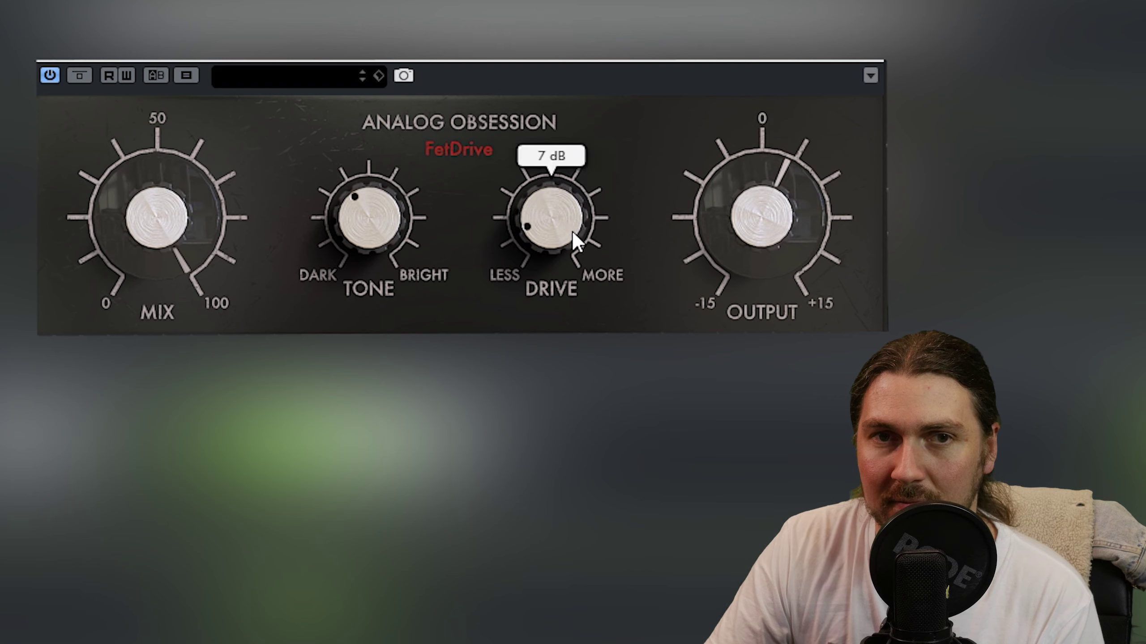
click(80, 80)
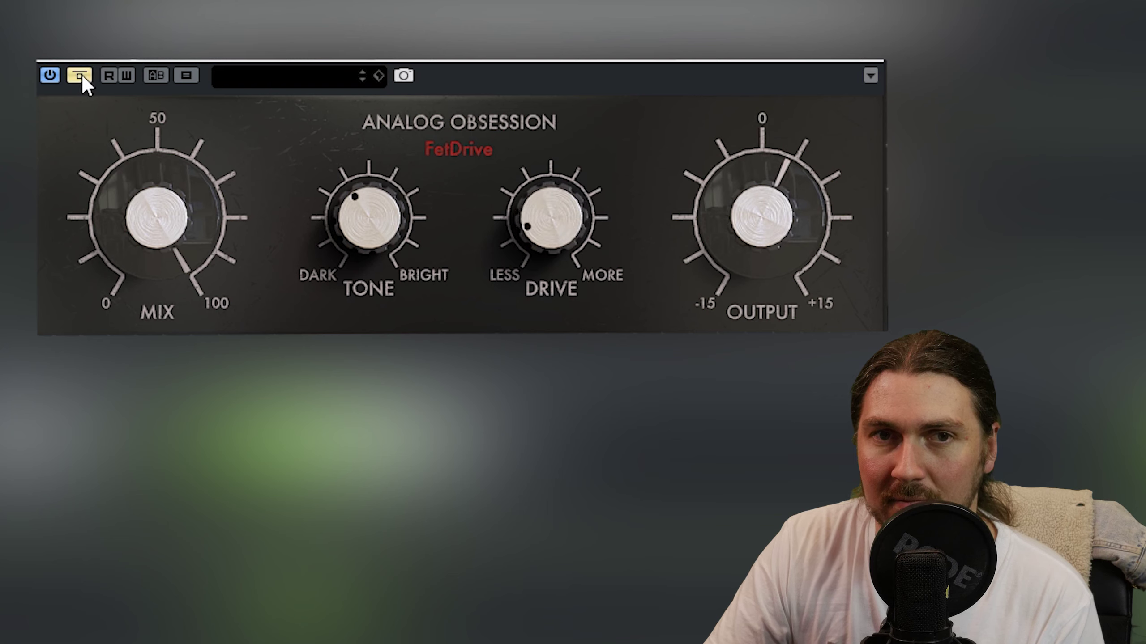
click(82, 77)
- Set the tone to about 44% and turn the mix down from 100% to 42%
drag(385, 235, 387, 204)
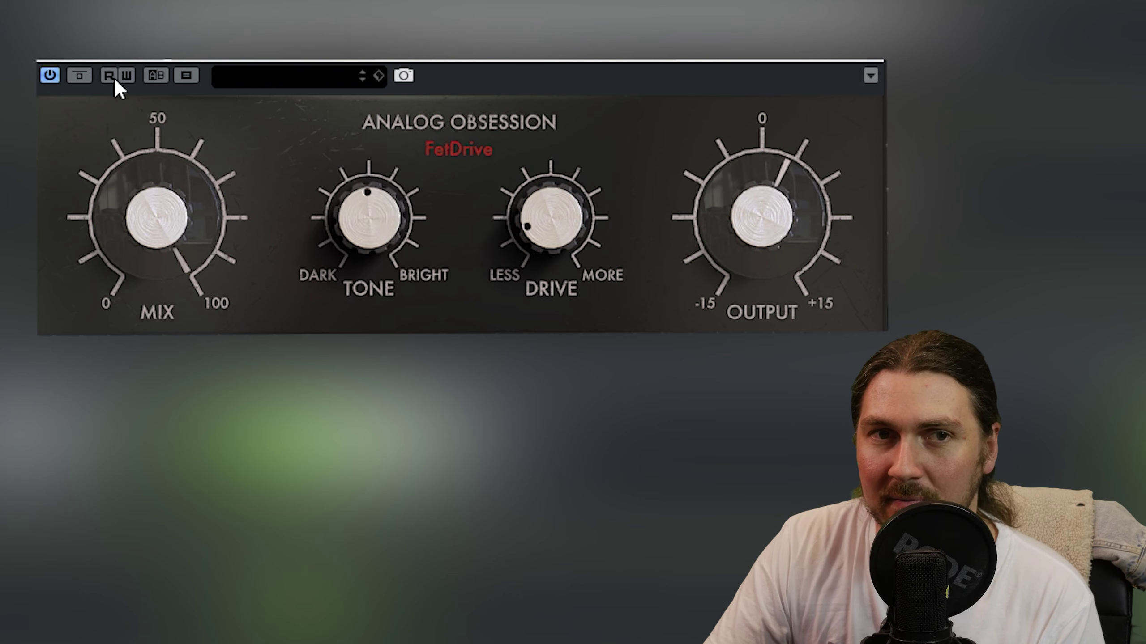
click(78, 76)
drag(209, 190, 210, 237)
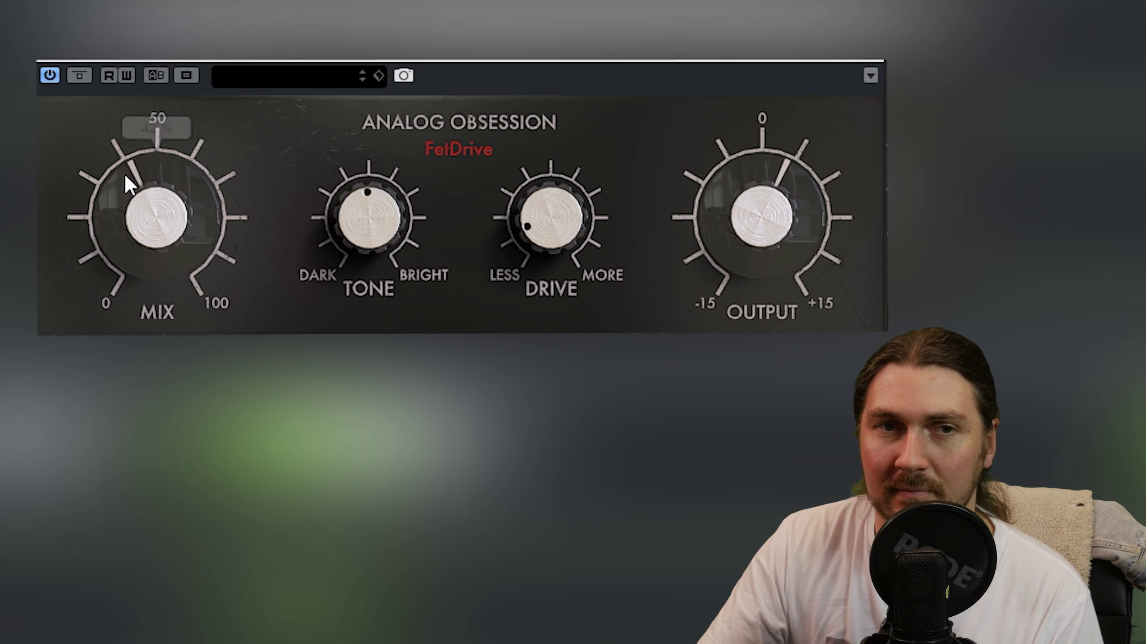
- A/B the Rhythm Guitars FetDrive, then brighten the tone from 49% to 79%
click(85, 73)
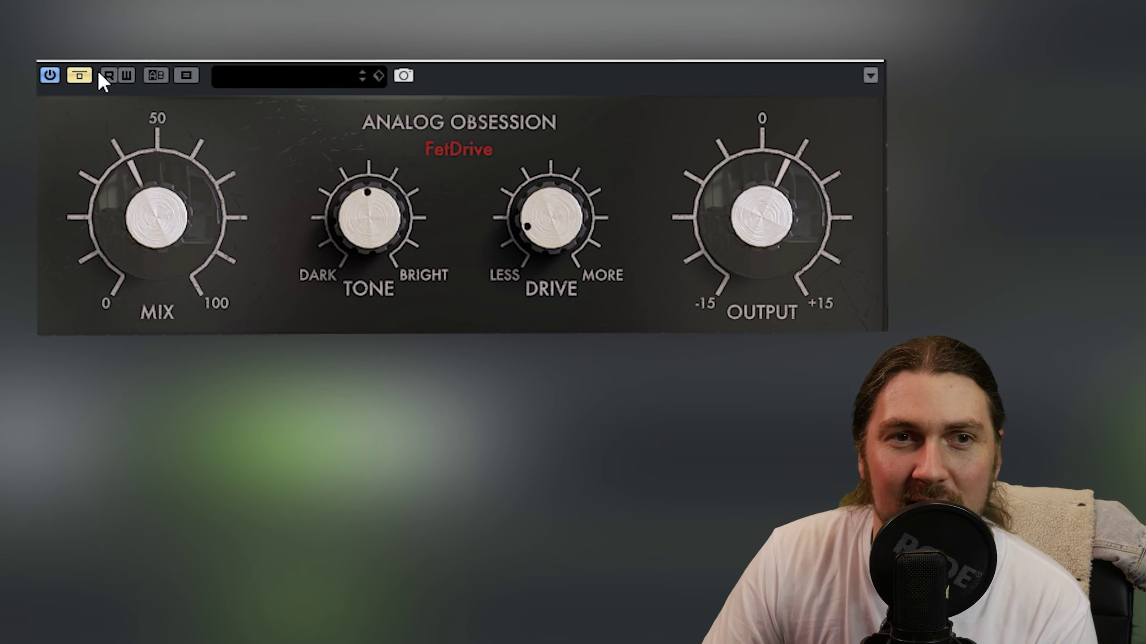
click(82, 77)
scroll(576, 219, down, 1)
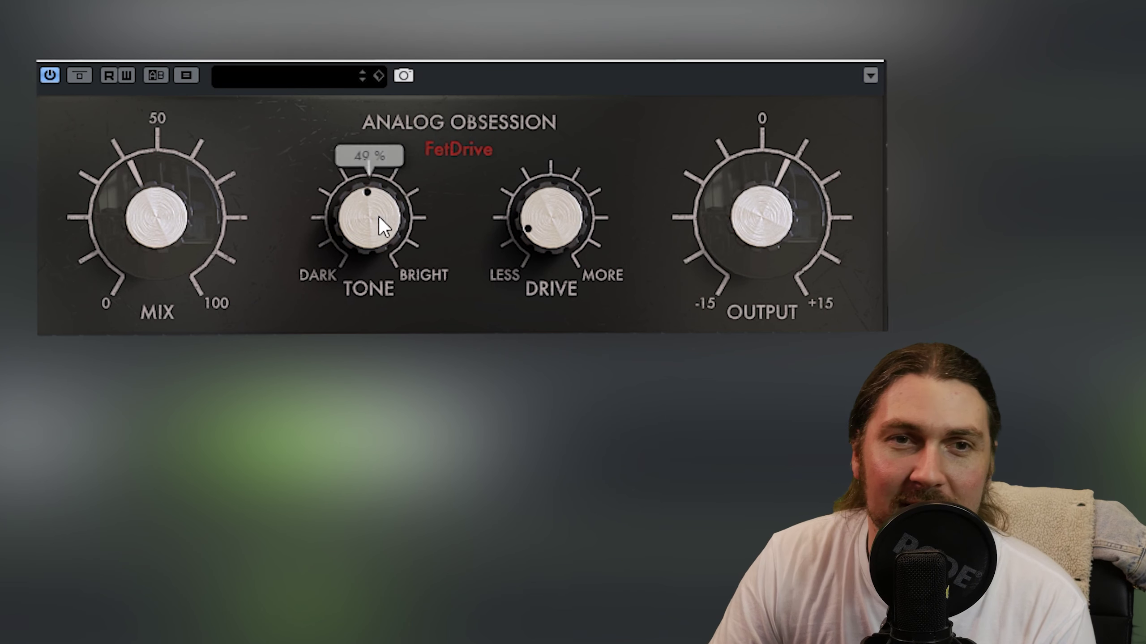
drag(378, 217, 369, 109)
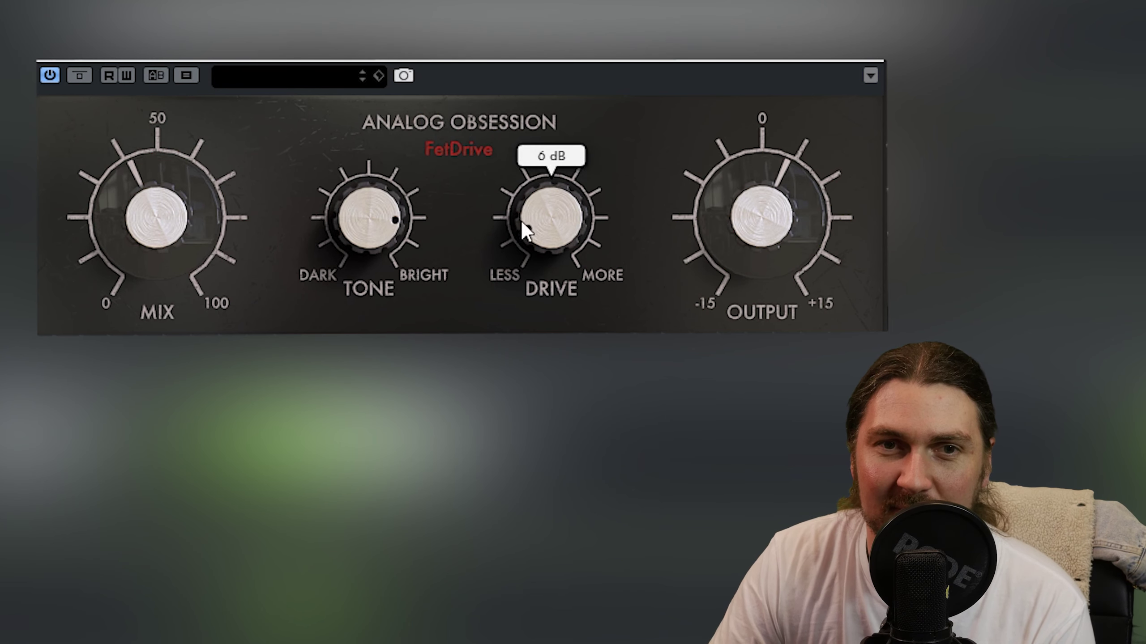
scroll(536, 234, down, 1)
scroll(175, 213, down, 1)
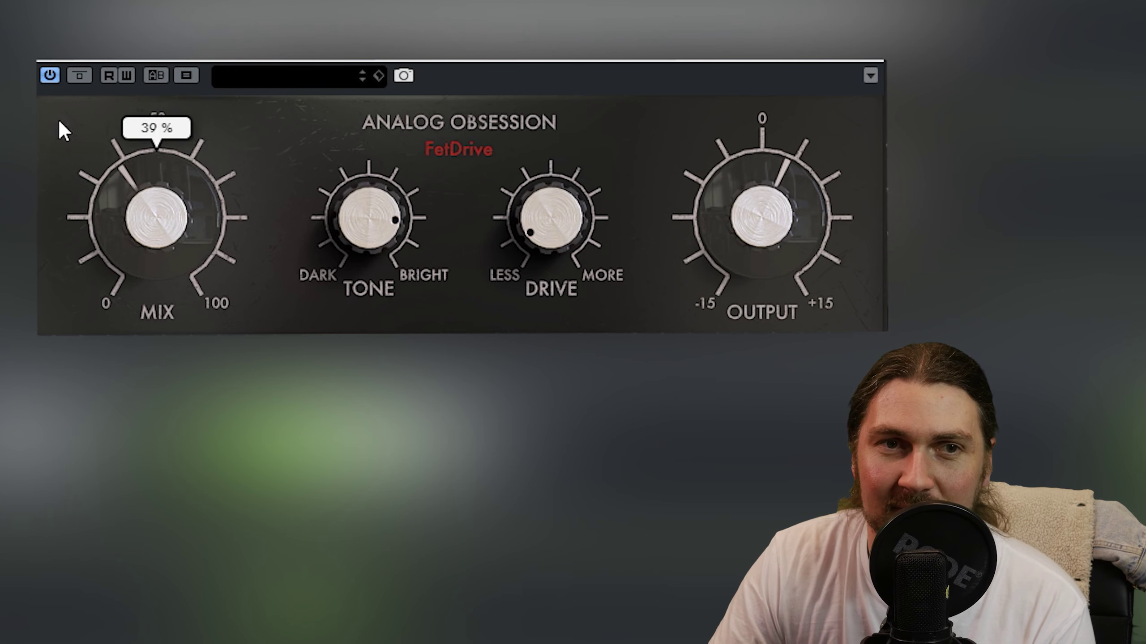
- Scroll-adjust toward tone 60%, drive 5 dB, mix 37% and output ~1 dB, repeatedly A/B-ing with Bypass
click(89, 76)
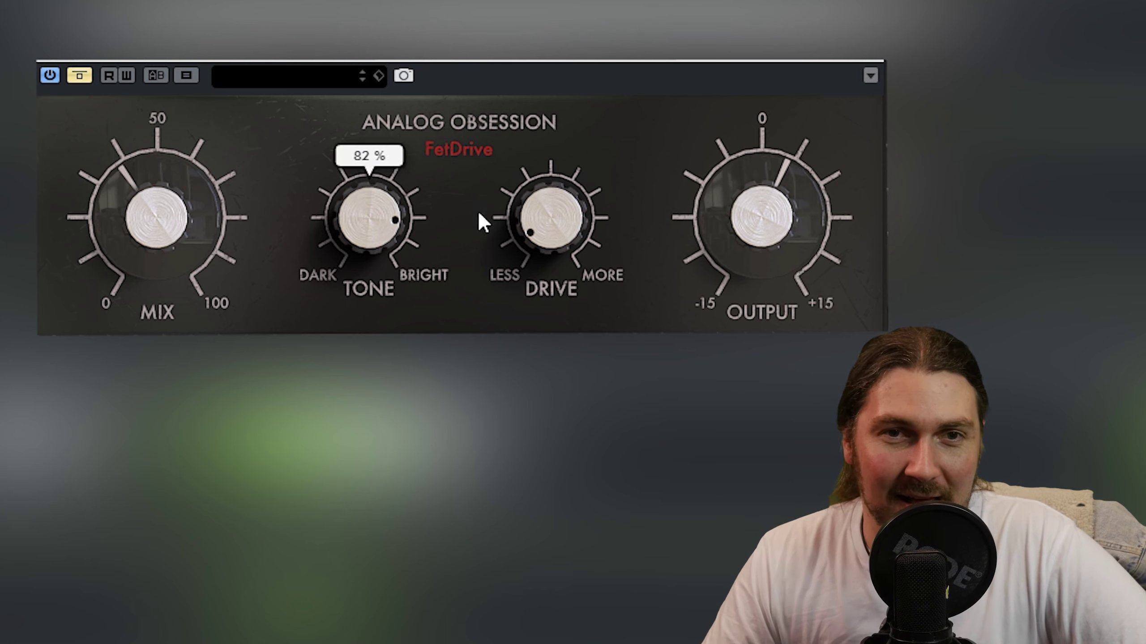
click(79, 78)
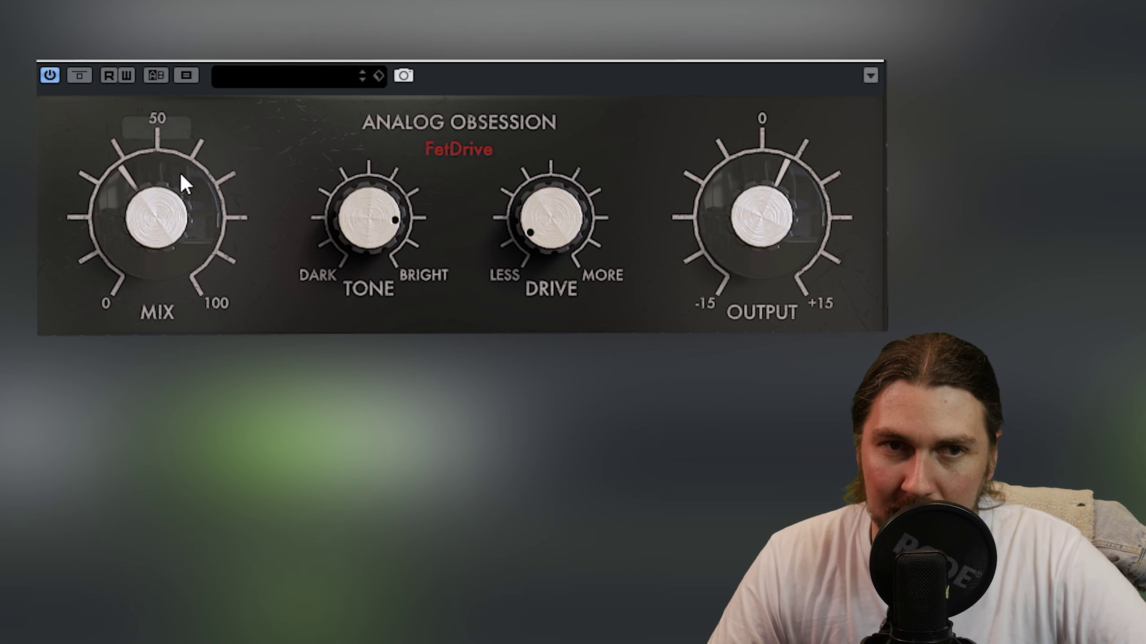
scroll(356, 235, down, 6)
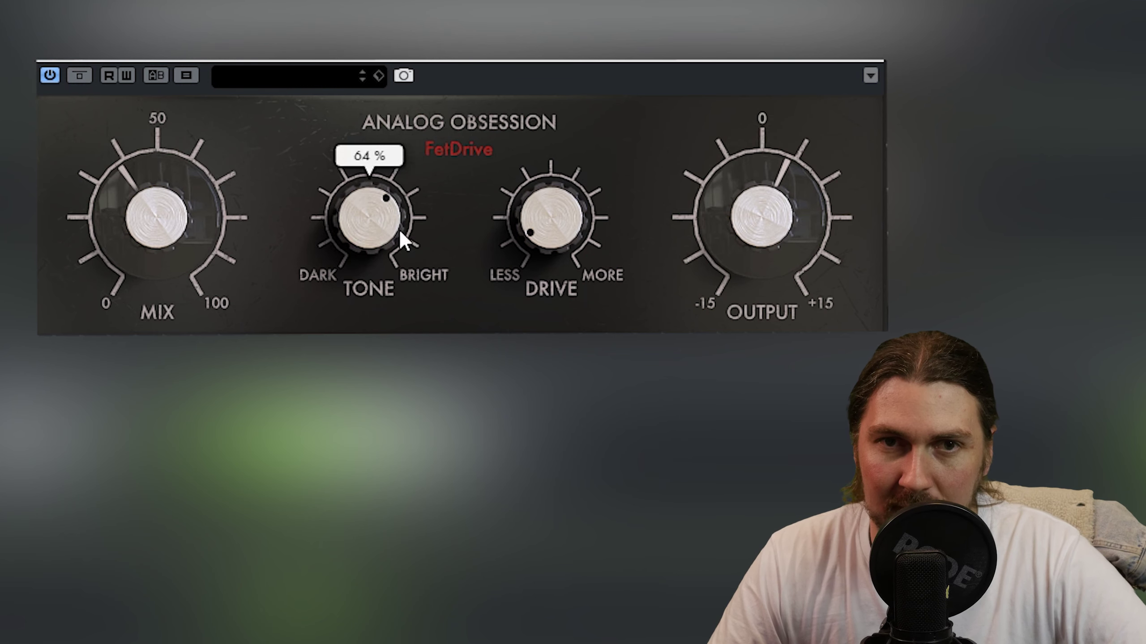
scroll(812, 246, down, 1)
scroll(803, 249, down, 1)
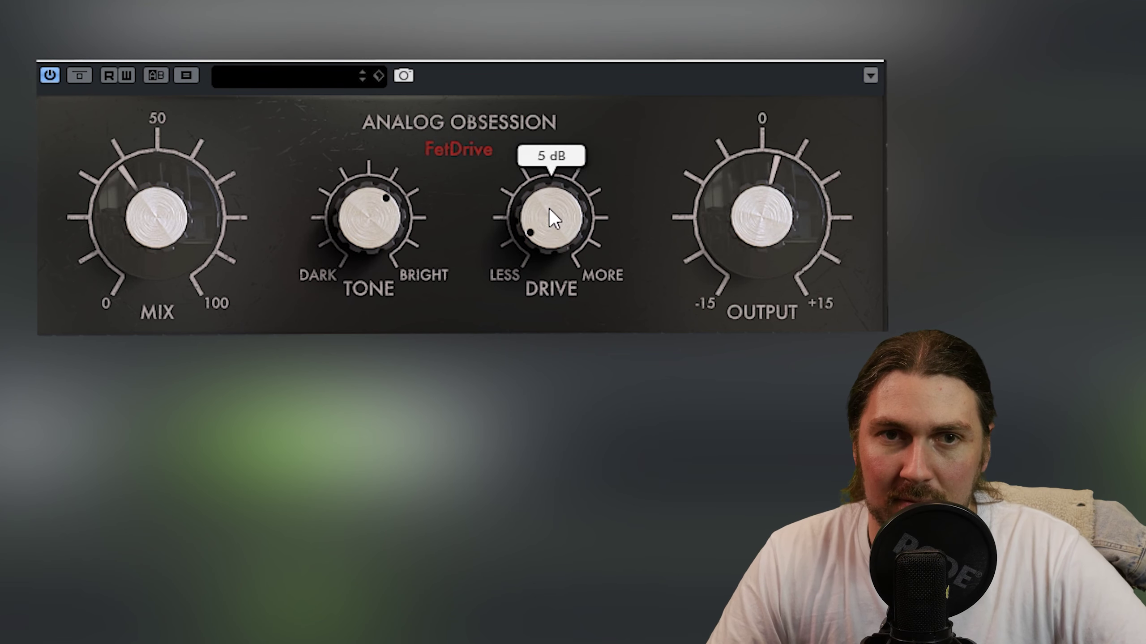
scroll(406, 219, down, 1)
scroll(406, 218, down, 1)
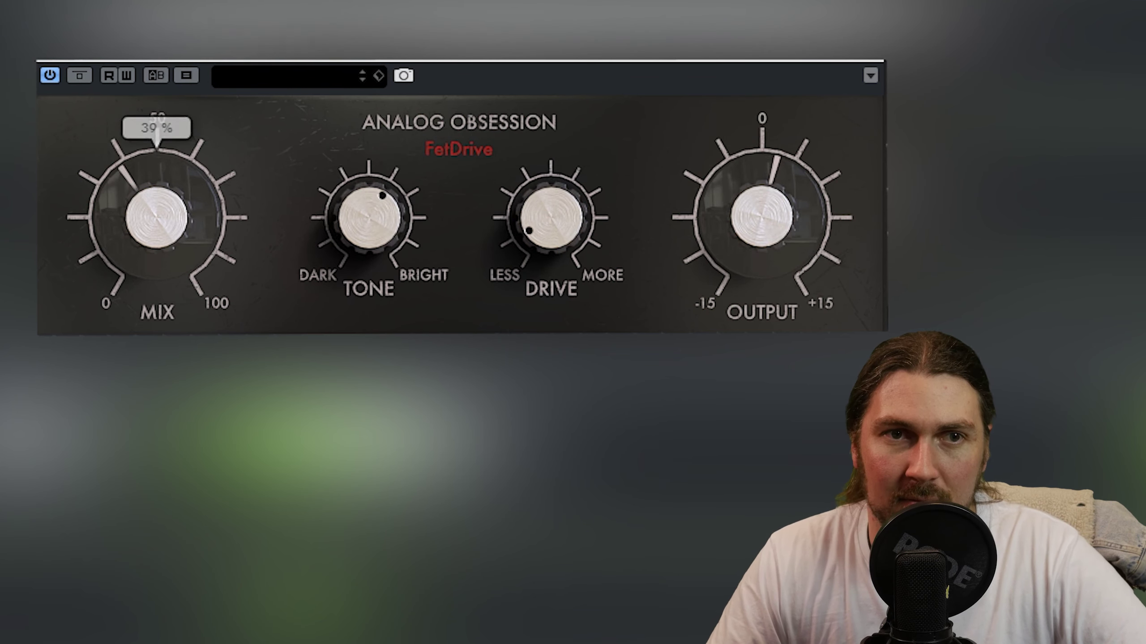
click(79, 78)
click(80, 77)
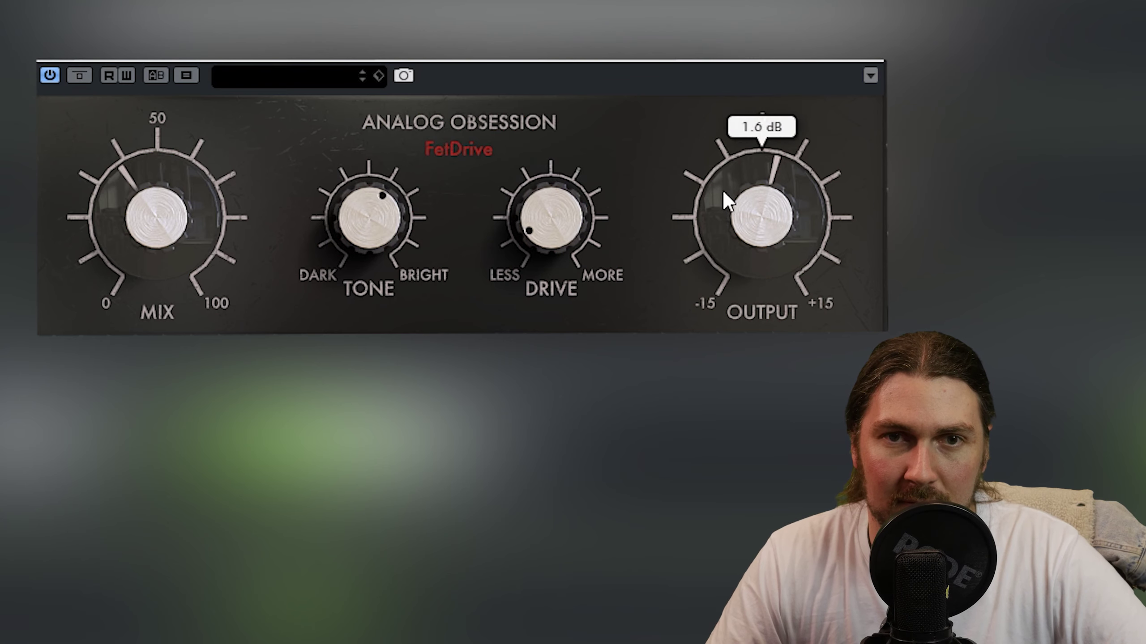
scroll(723, 194, down, 1)
scroll(189, 235, down, 1)
click(80, 77)
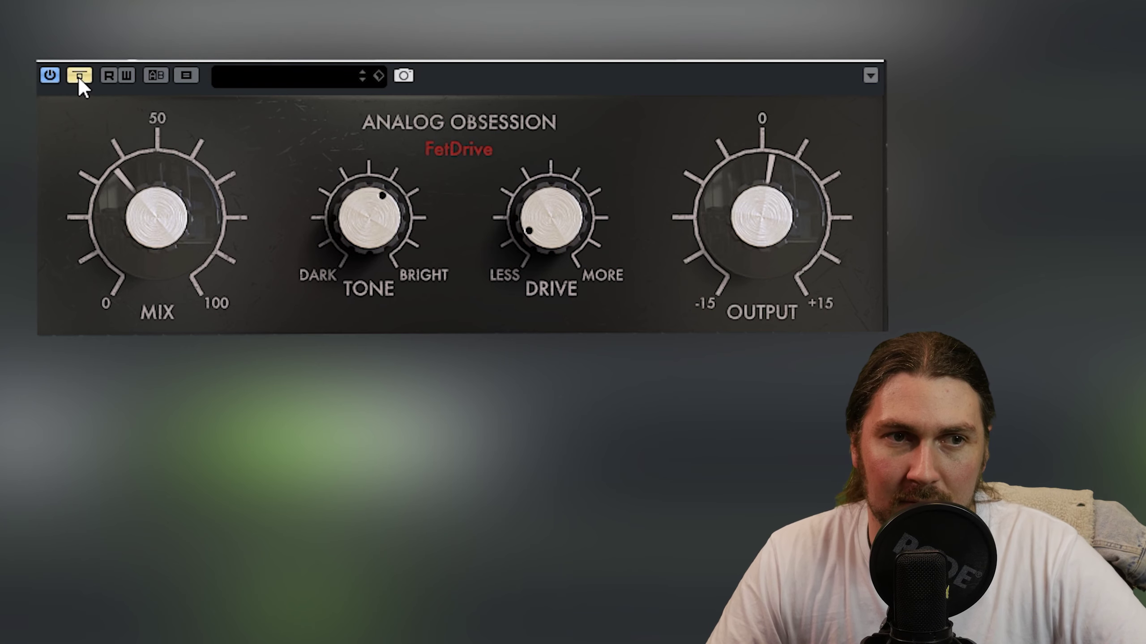
click(79, 77)
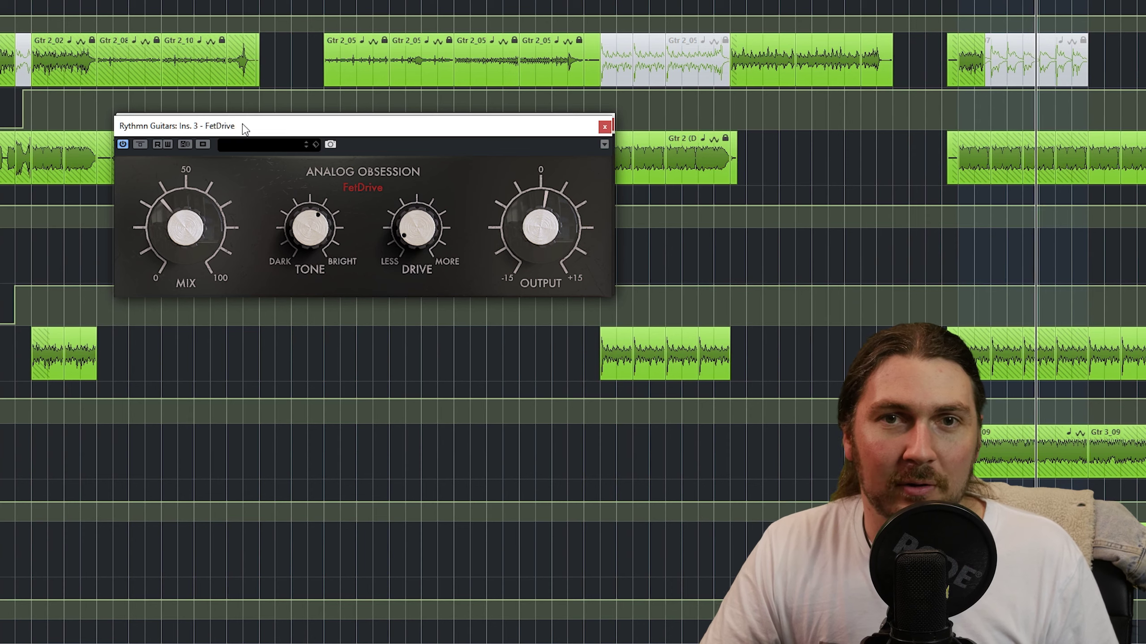
- Arrange the Drums, Bass DI and Rhythm Guitars FetDrive windows into a vertical stack
drag(243, 128, 242, 445)
drag(231, 122, 232, 264)
drag(225, 127, 212, 86)
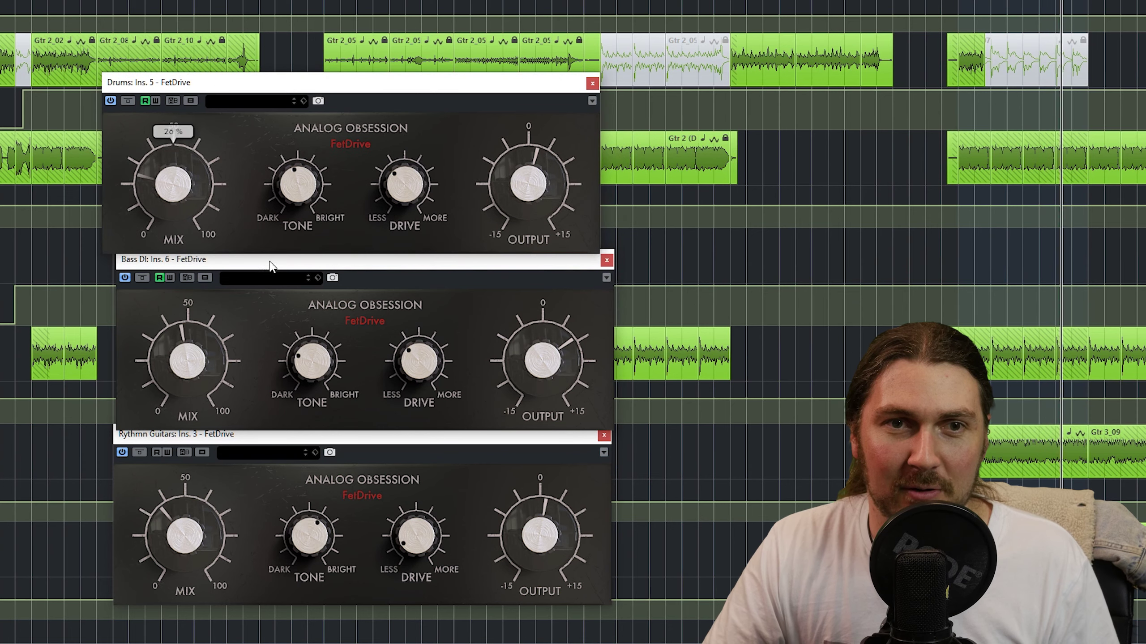
drag(268, 261, 263, 252)
- Bypass all three FetDrives to compare, then switch each back on
click(139, 452)
click(136, 269)
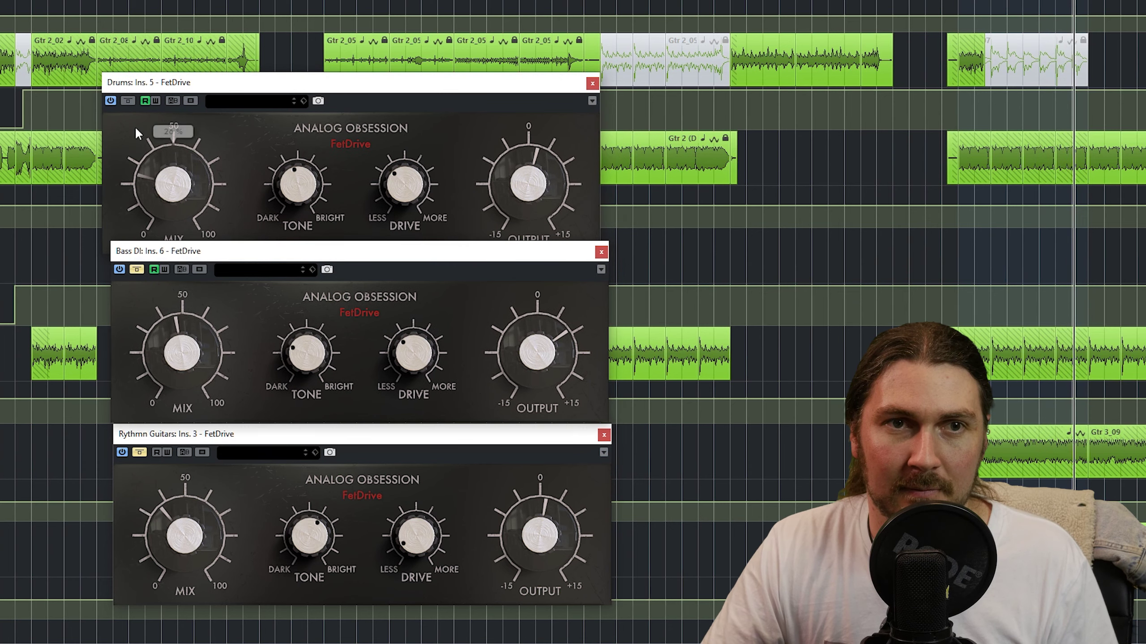
click(128, 100)
click(128, 99)
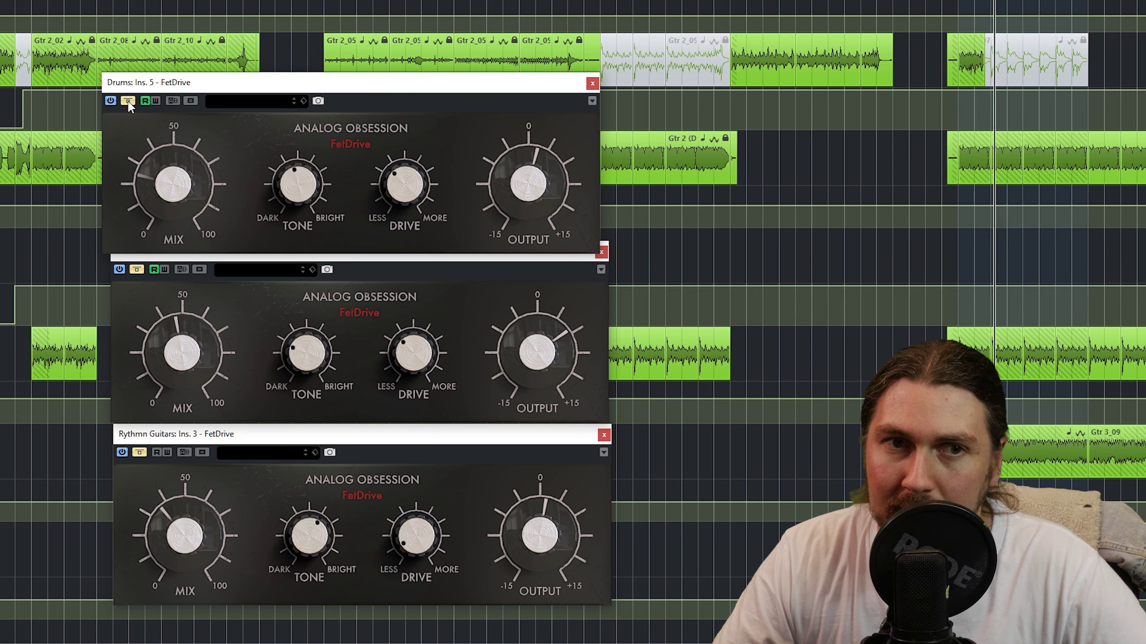
click(128, 100)
click(137, 269)
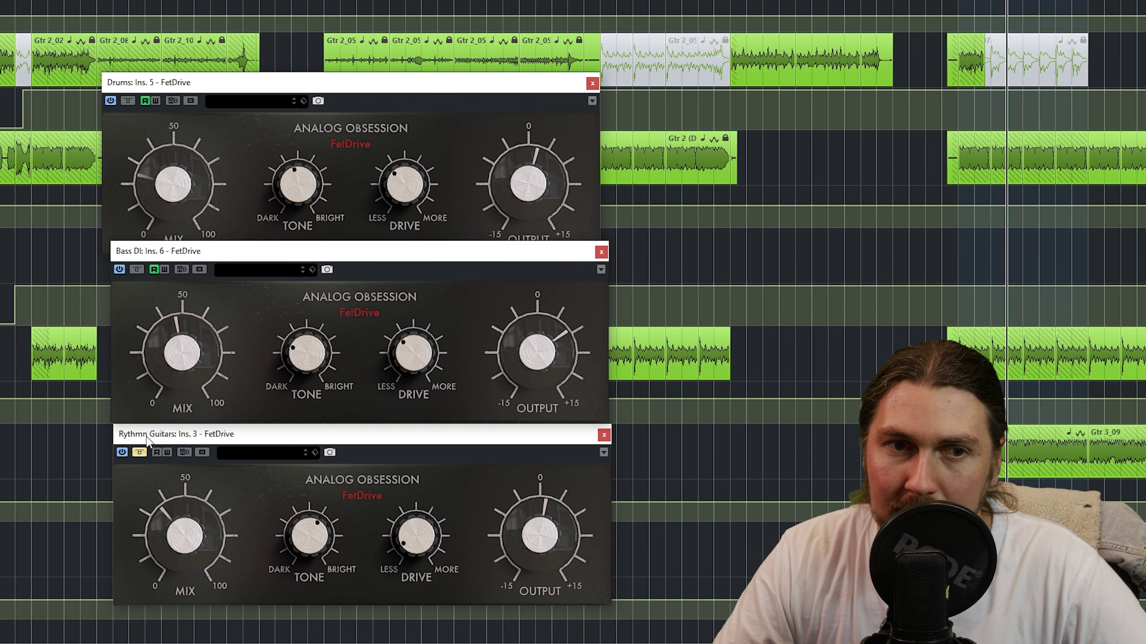
click(139, 452)
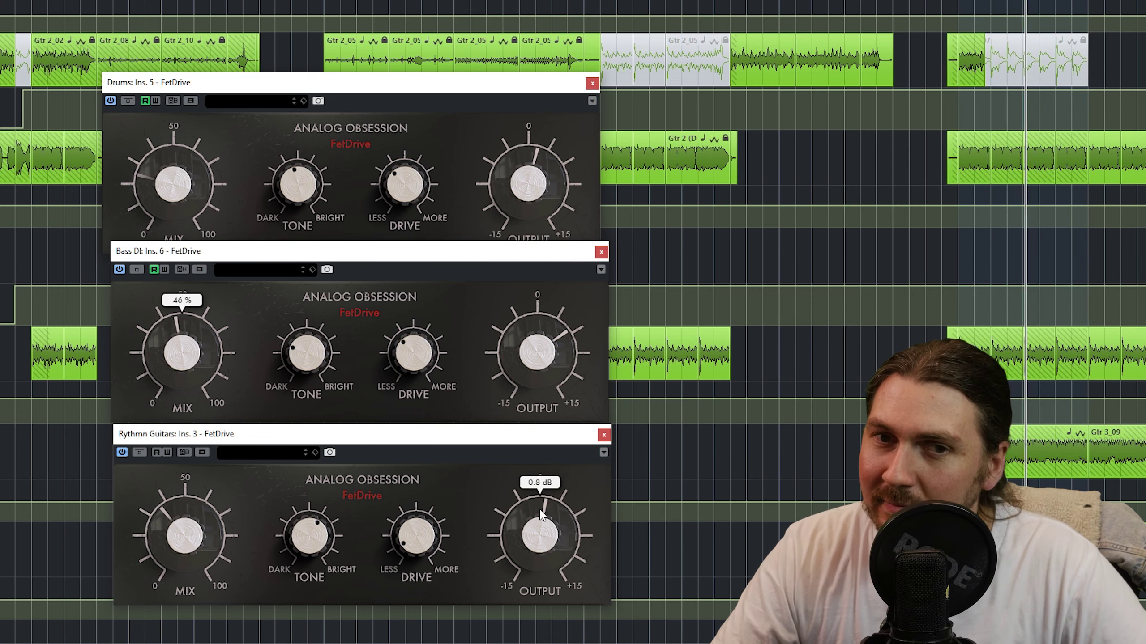
mouse_move(539, 361)
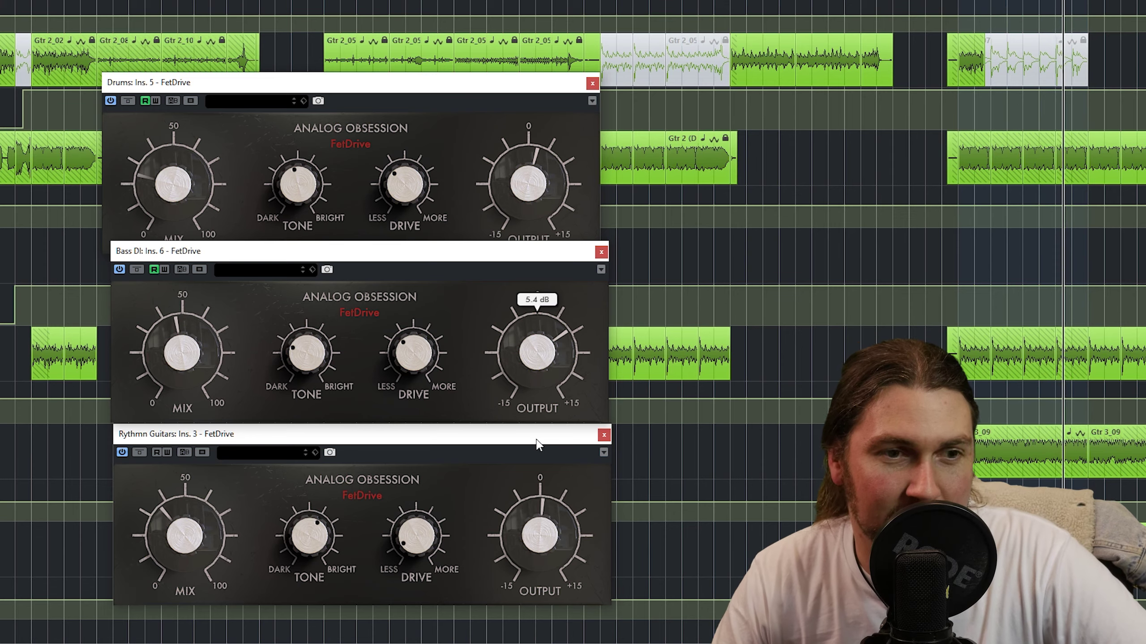
scroll(710, 465, down, 10)
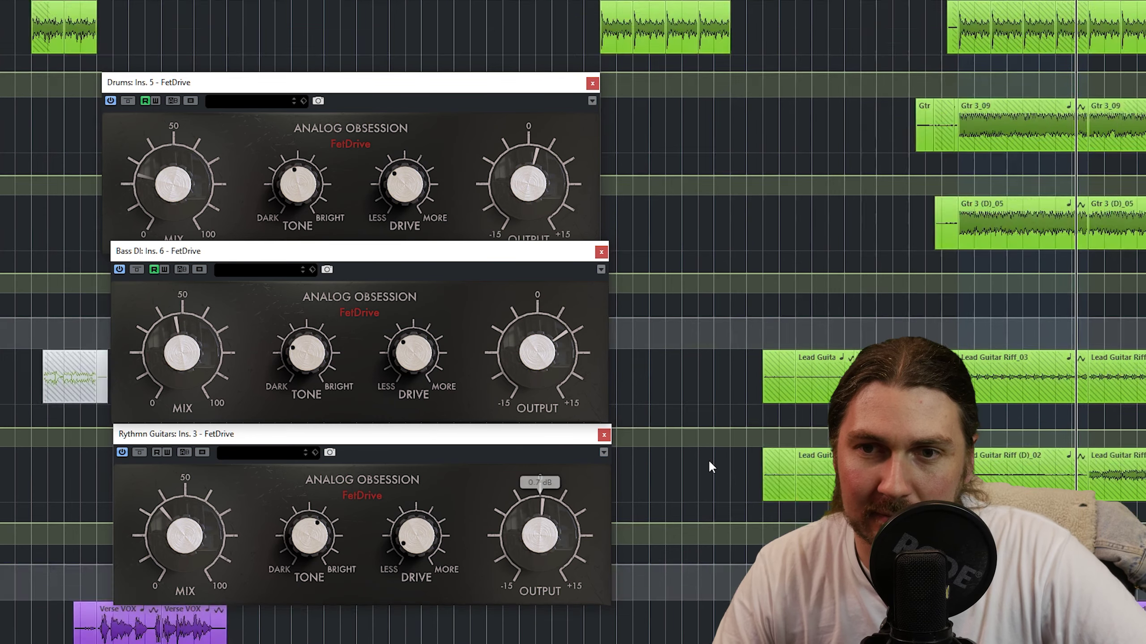
scroll(709, 463, up, 10)
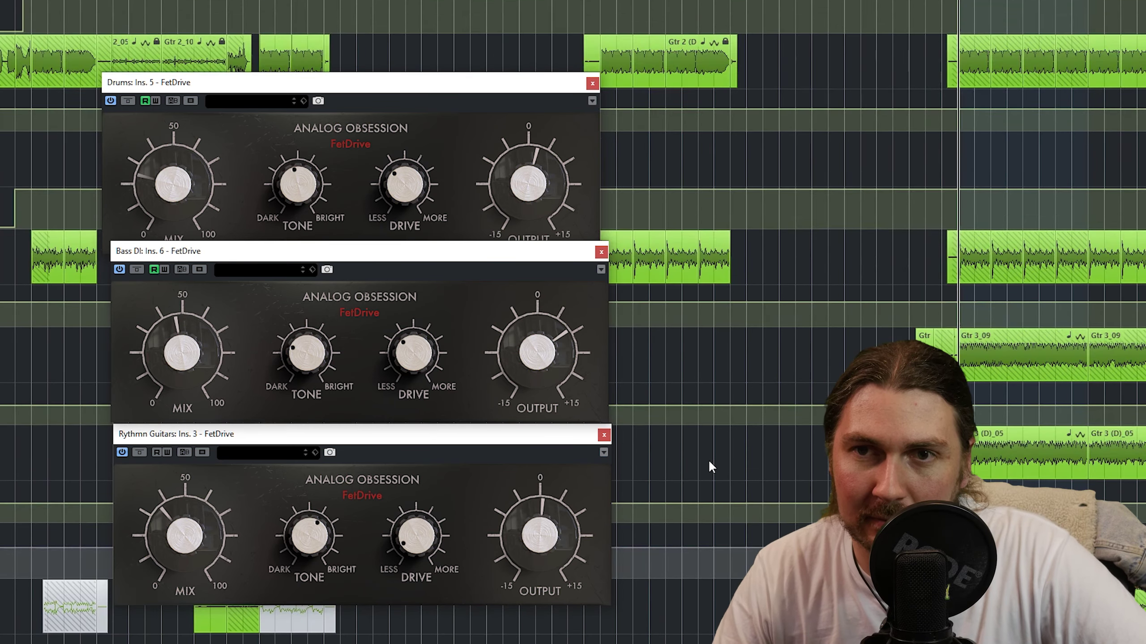